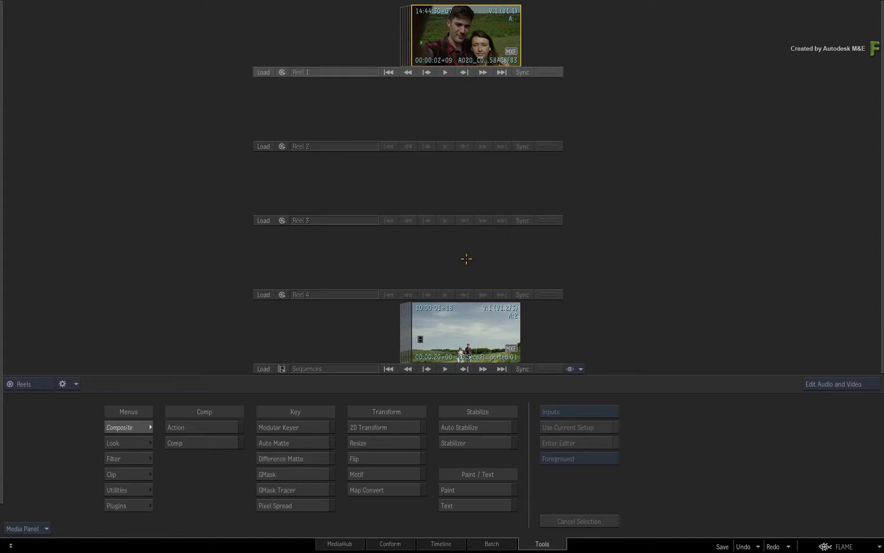
# Step: Bring up the Timeline panel in place of the tools panel
pyautogui.moveTo(463, 28)
pyautogui.mouseDown()
pyautogui.moveTo(434, 32)
pyautogui.moveTo(462, 32)
pyautogui.moveTo(434, 34)
pyautogui.moveTo(448, 37)
pyautogui.mouseUp()
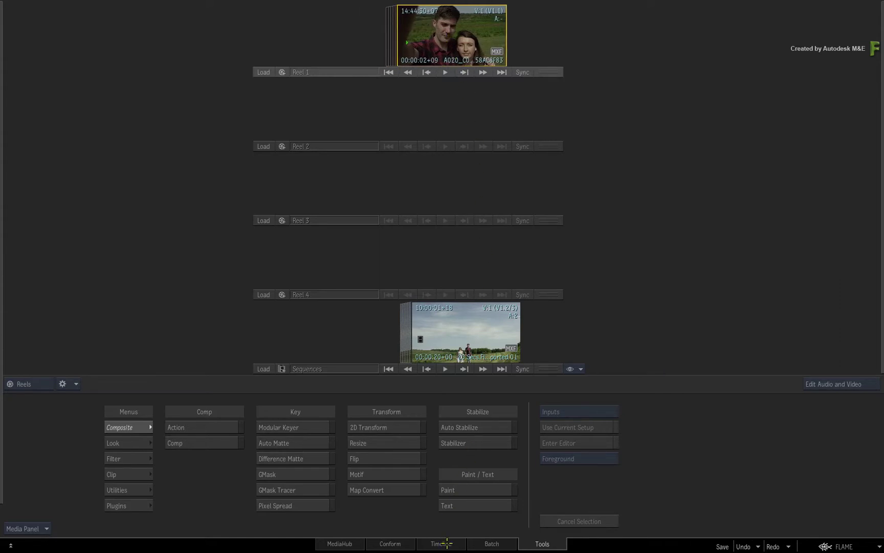
pyautogui.click(442, 544)
# Step: Load clip A020_C032_V01 and add a blue timeline marker at the playhead
pyautogui.doubleClick(448, 36)
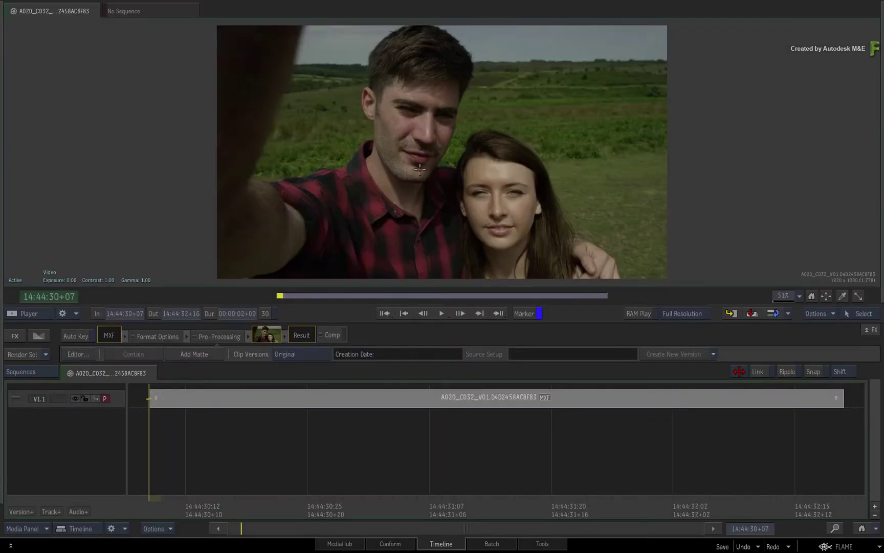
pyautogui.moveTo(202, 502); pyautogui.dragTo(234, 450)
pyautogui.click(234, 450)
pyautogui.moveTo(240, 507); pyautogui.dragTo(354, 487)
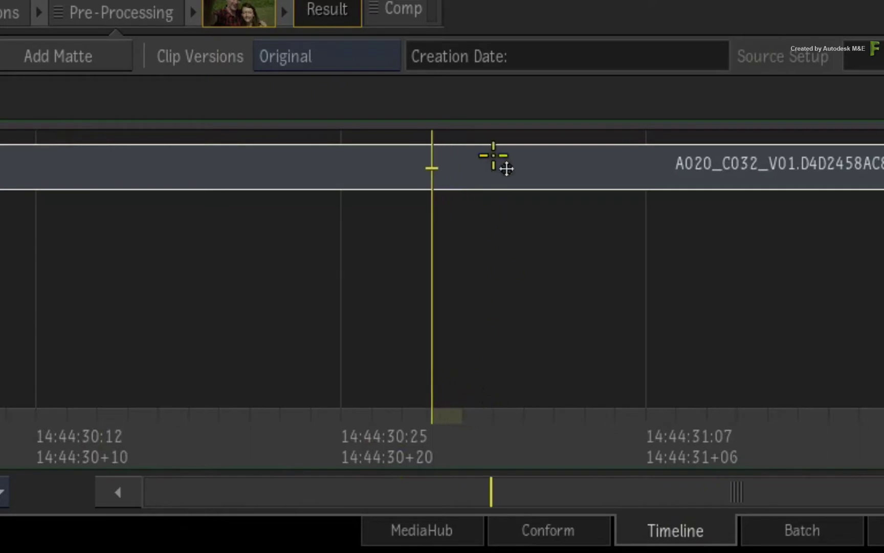
pyautogui.press('i')
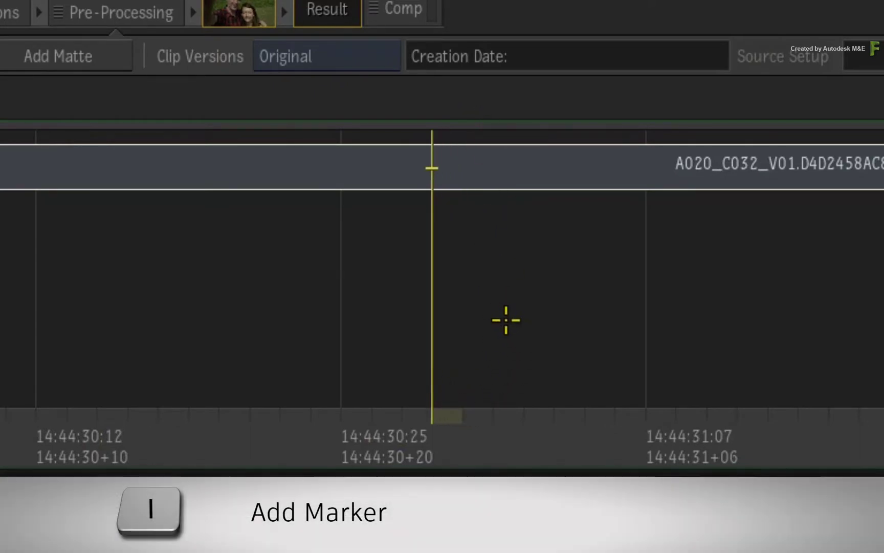
pyautogui.press('i')
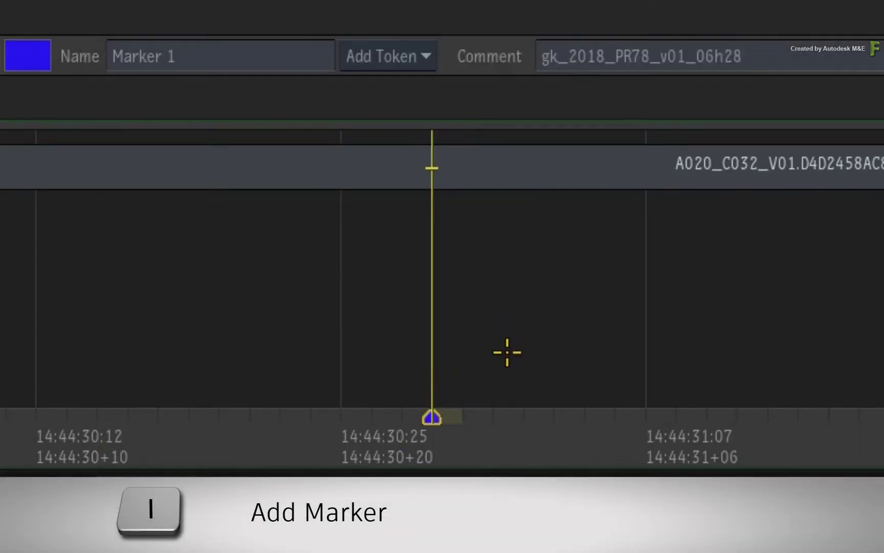
# Step: Move Marker 1 a few frames earlier to 14:44:30+18
pyautogui.moveTo(482, 415); pyautogui.dragTo(547, 426)
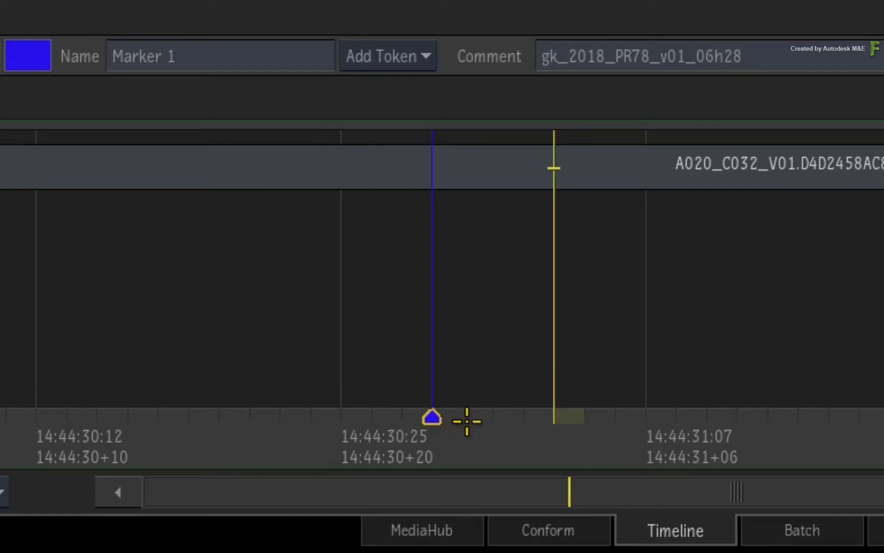
pyautogui.click(515, 322)
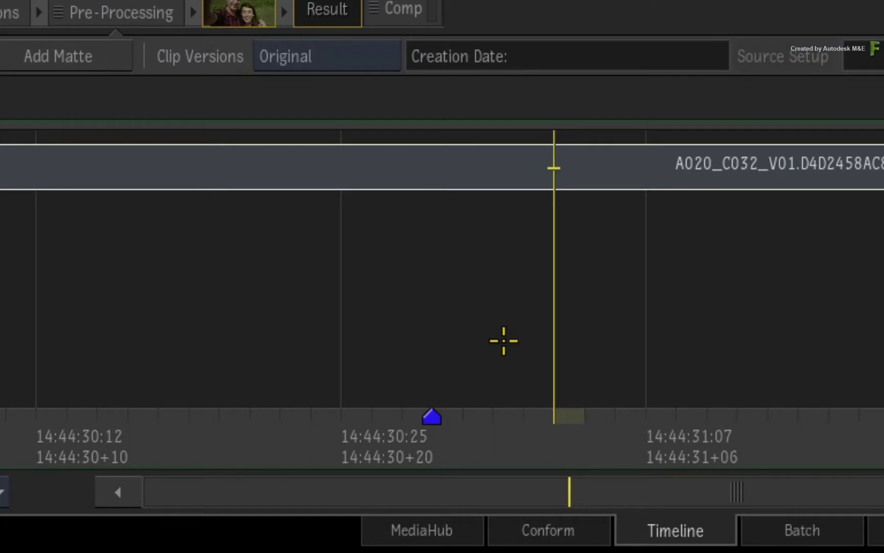
pyautogui.click(432, 419)
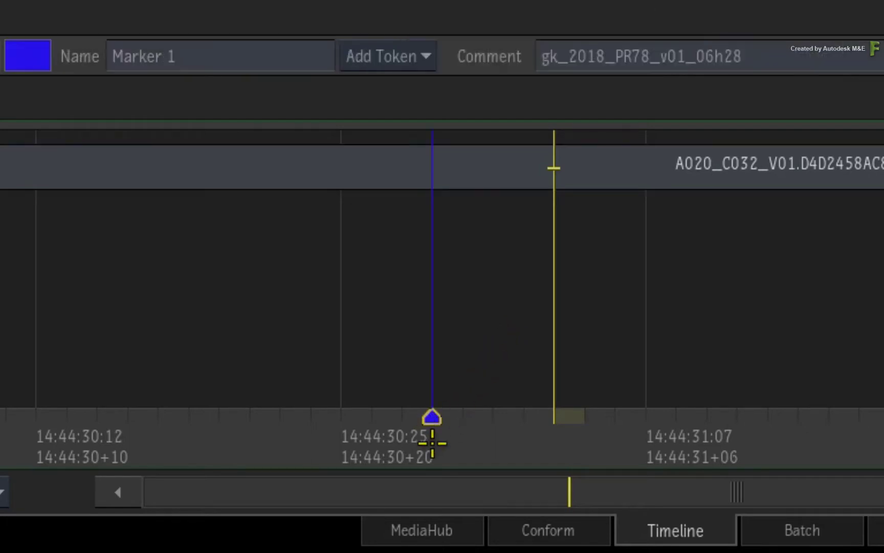
pyautogui.moveTo(433, 420)
pyautogui.mouseDown()
pyautogui.moveTo(442, 427)
pyautogui.moveTo(132, 410)
pyautogui.moveTo(737, 415)
pyautogui.moveTo(276, 438)
pyautogui.mouseUp()
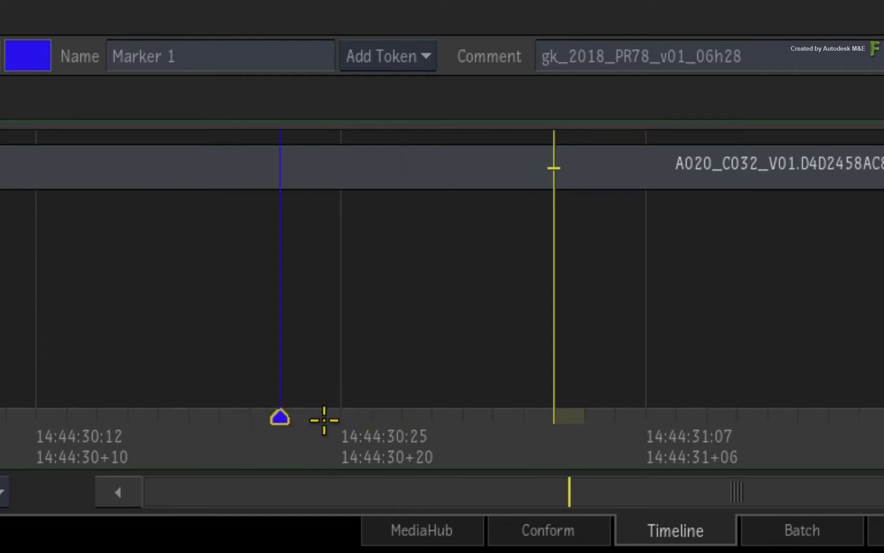
pyautogui.rightClick(281, 418)
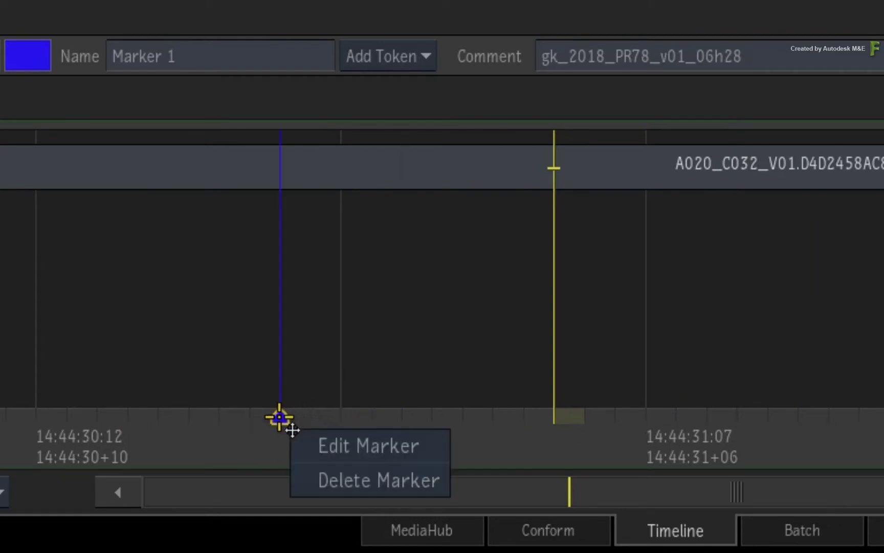
pyautogui.click(217, 400)
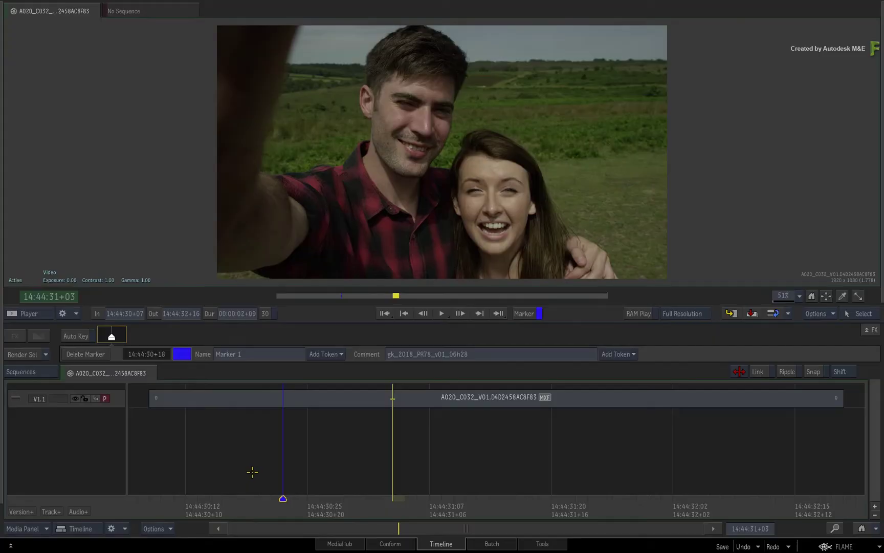
# Step: Change the marker colour to yellow
pyautogui.click(181, 354)
pyautogui.click(235, 173)
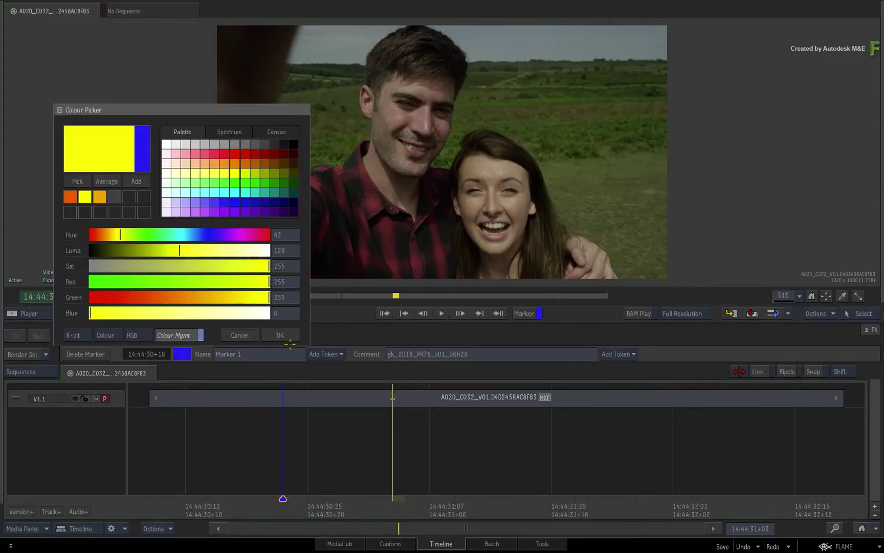
pyautogui.click(280, 335)
# Step: Rename the marker from Marker 1 to 'couple'
pyautogui.click(260, 357)
pyautogui.hotkey('ctrl', 'a')
pyautogui.press('BackSpace')
pyautogui.write('couple')
pyautogui.press('Return')
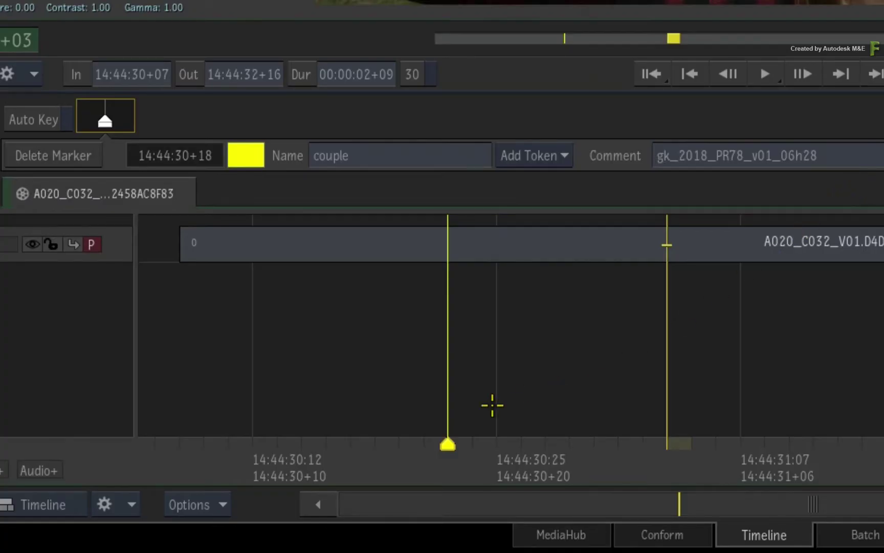
pyautogui.moveTo(448, 442)
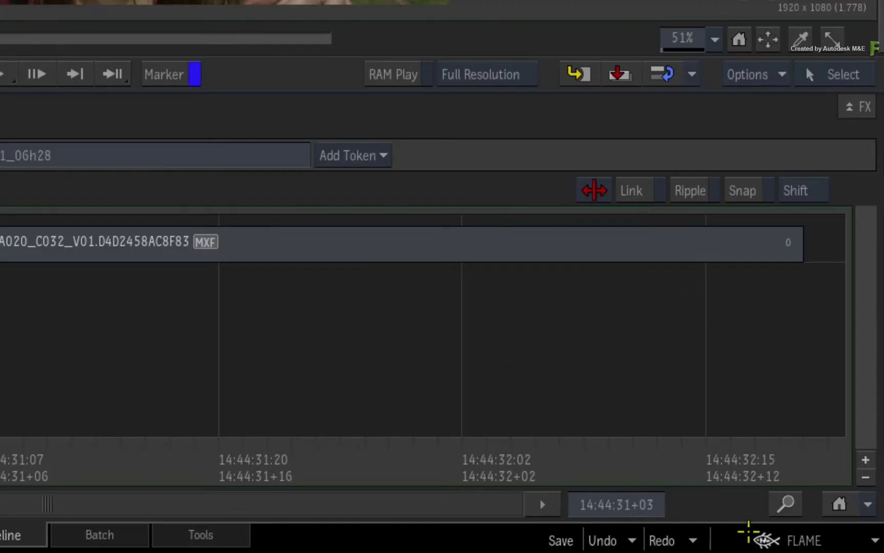
pyautogui.click(842, 546)
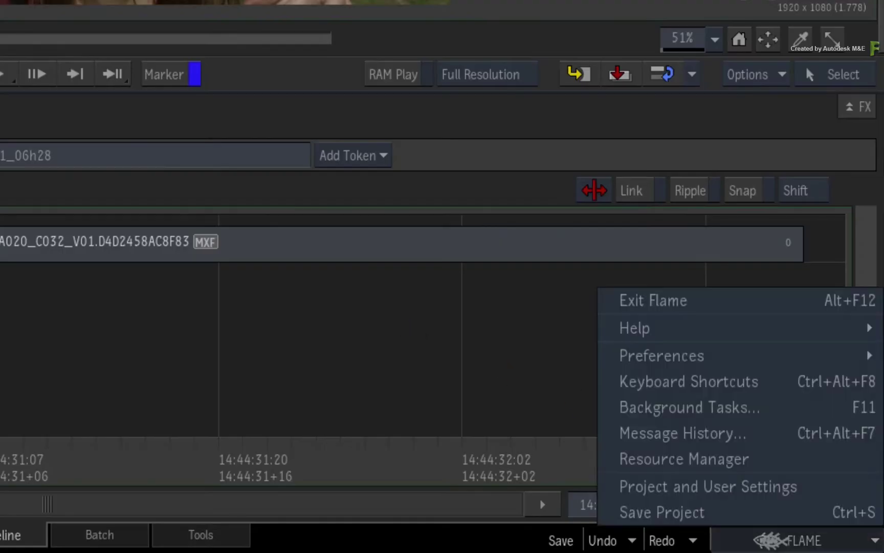
pyautogui.moveTo(700, 355)
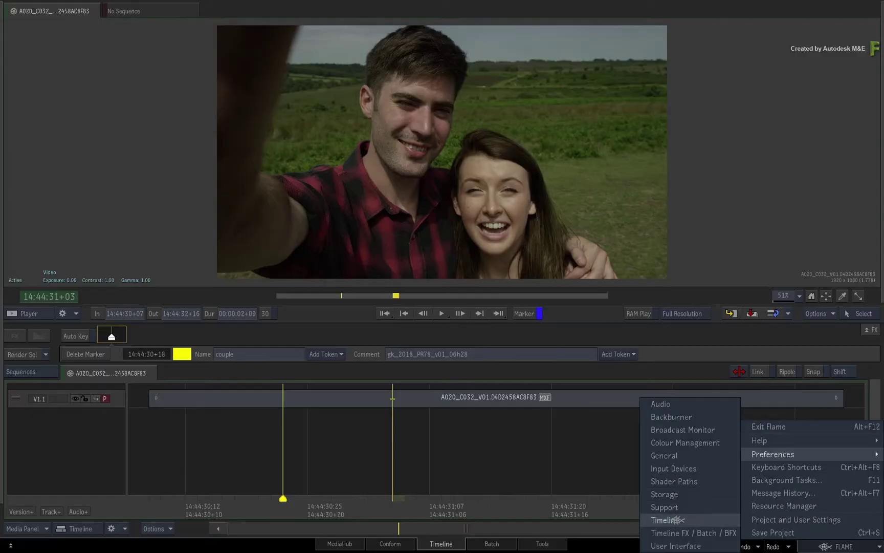
pyautogui.click(474, 485)
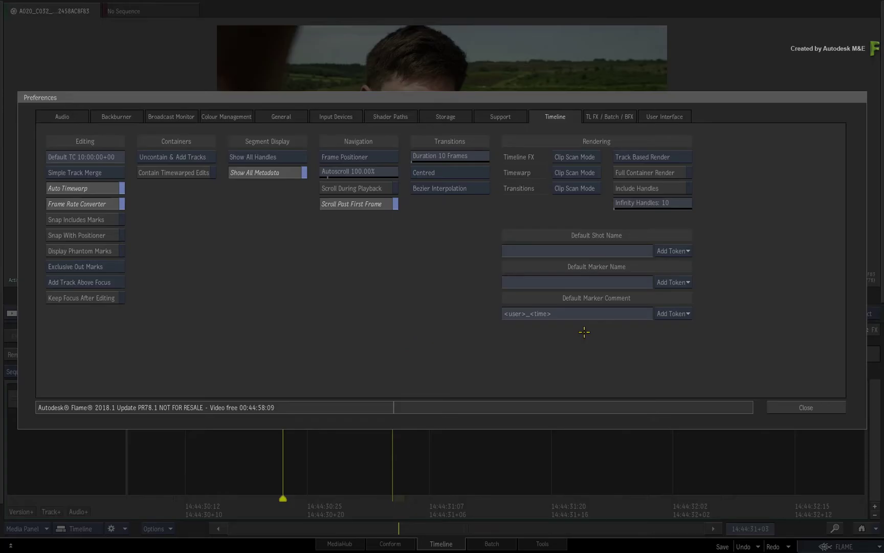
pyautogui.click(689, 313)
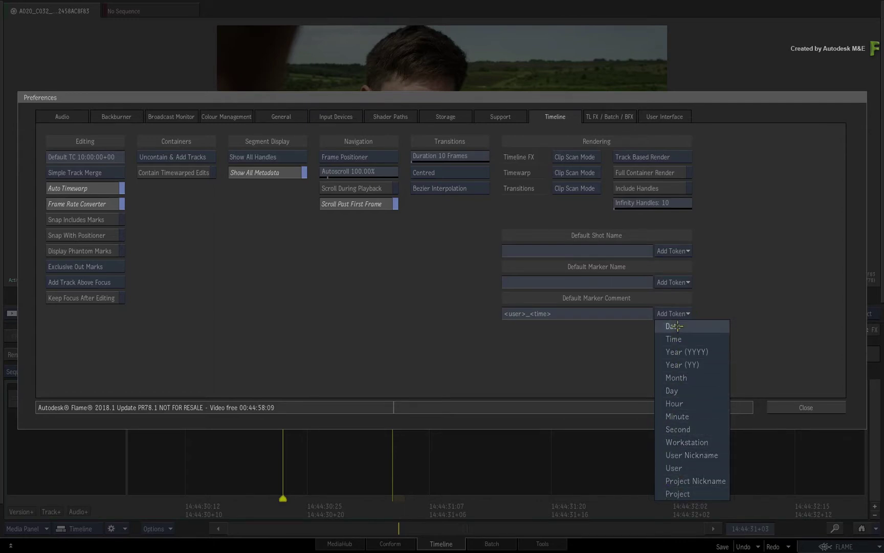
pyautogui.click(596, 329)
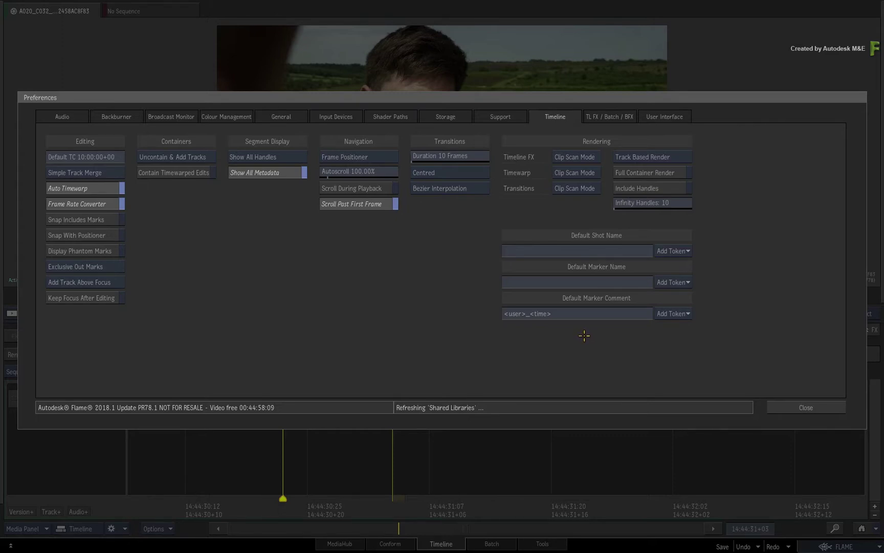
pyautogui.click(785, 405)
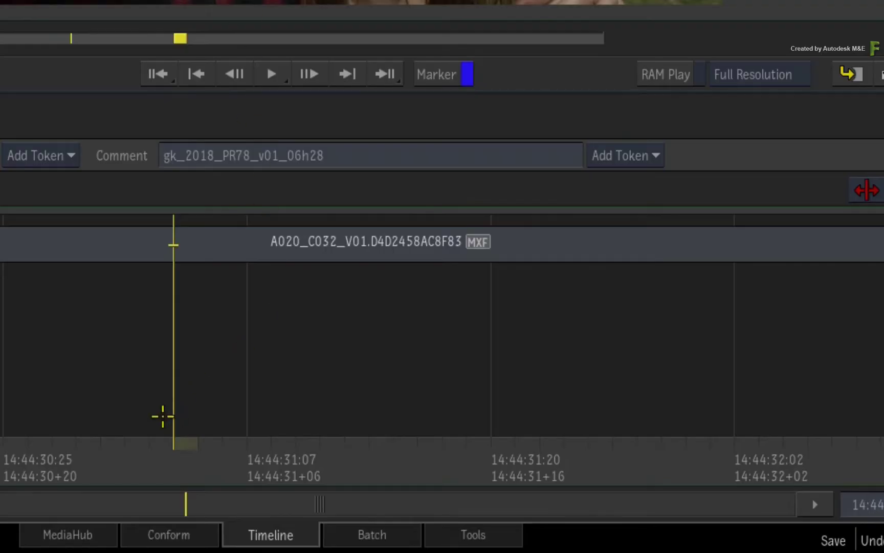
# Step: Add segment marker Marker 2 on clip A020_C032_V01 at 14:44:31+19
pyautogui.moveTo(395, 499); pyautogui.dragTo(580, 500)
pyautogui.hotkey('shift', 'i')
pyautogui.moveTo(545, 447); pyautogui.dragTo(584, 442)
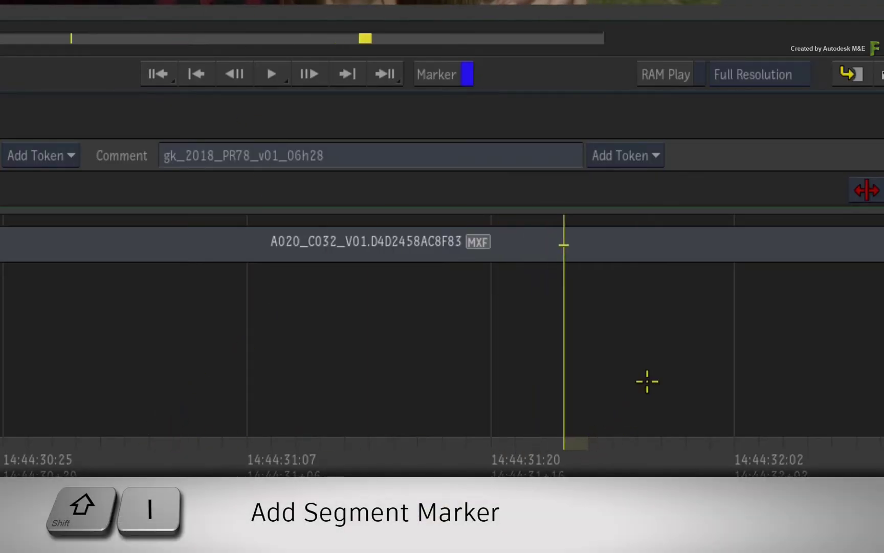
pyautogui.hotkey('shift', 'i')
pyautogui.moveTo(569, 453); pyautogui.dragTo(636, 455)
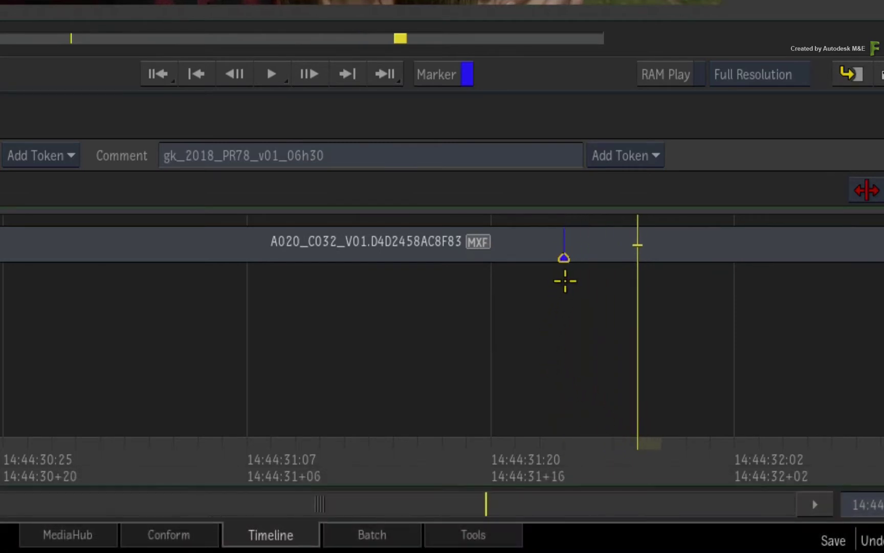
# Step: Slip the clip and compare the segment marker with the yellow couple marker
pyautogui.moveTo(628, 249)
pyautogui.mouseDown()
pyautogui.moveTo(679, 249)
pyautogui.moveTo(499, 249)
pyautogui.moveTo(610, 250)
pyautogui.moveTo(557, 244)
pyautogui.moveTo(548, 299)
pyautogui.mouseUp()
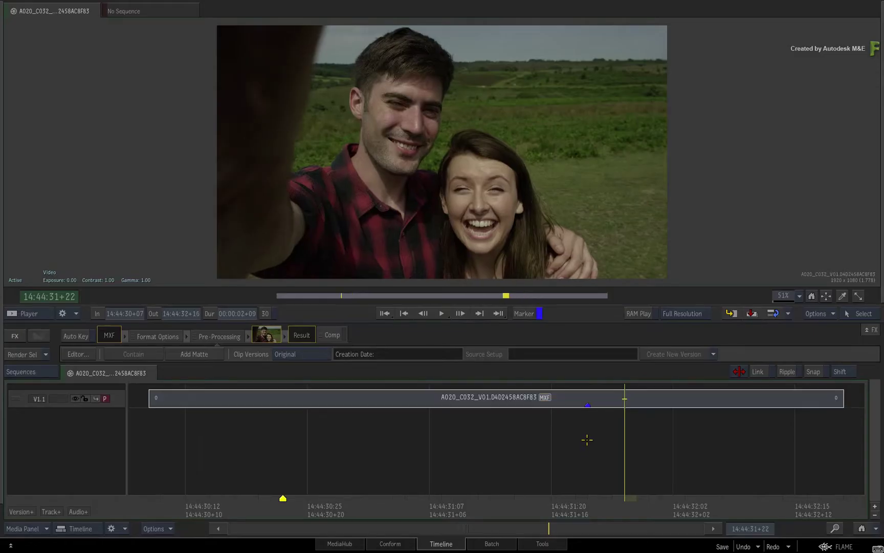
pyautogui.click(588, 406)
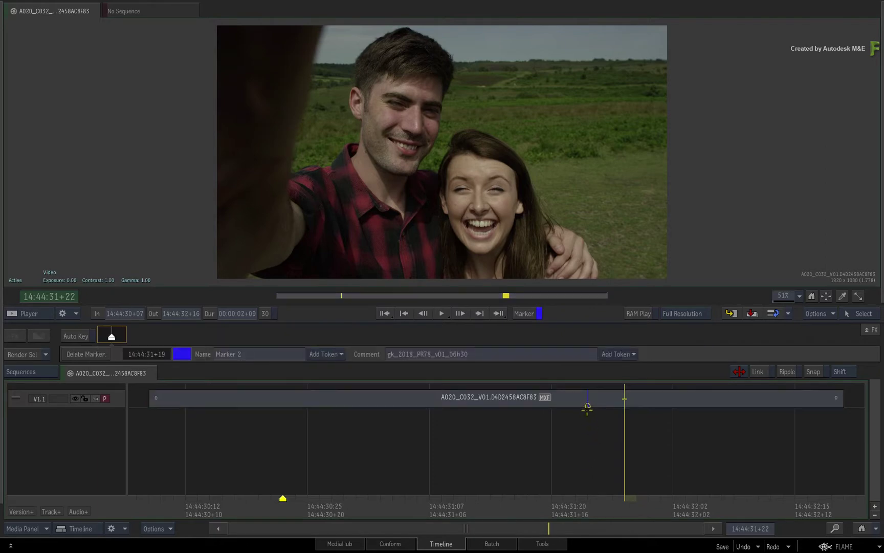
pyautogui.click(283, 498)
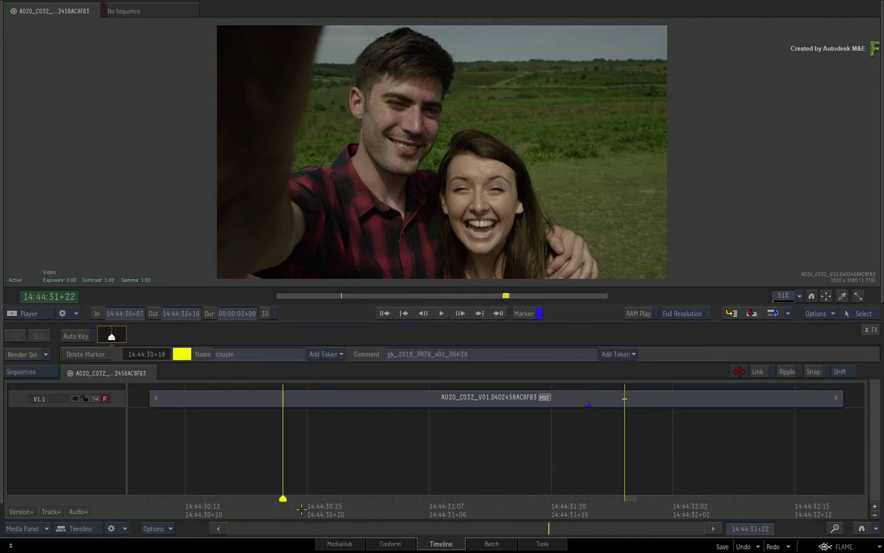
pyautogui.click(588, 406)
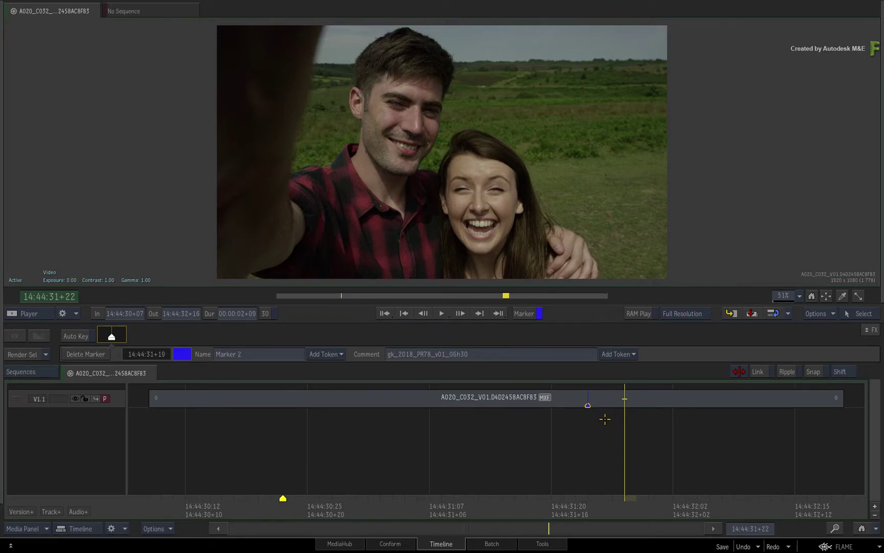
pyautogui.click(604, 425)
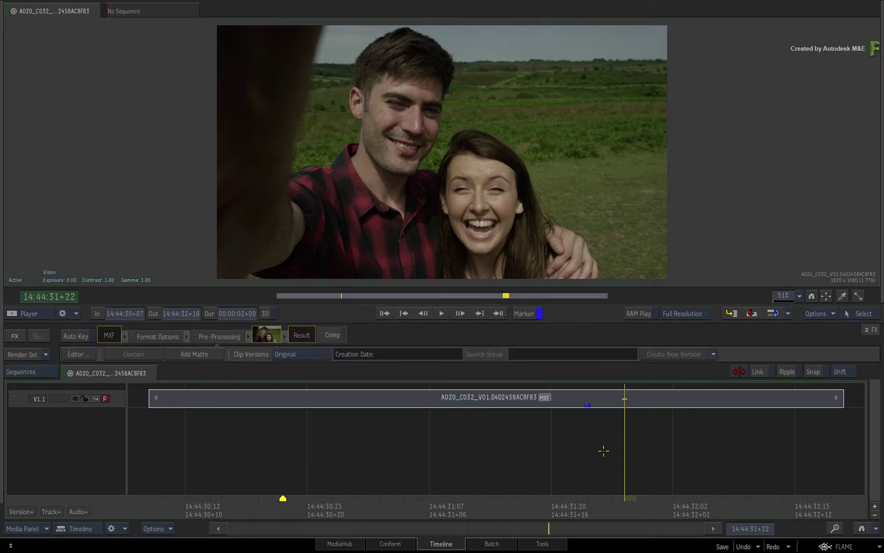
pyautogui.moveTo(619, 506); pyautogui.dragTo(236, 485)
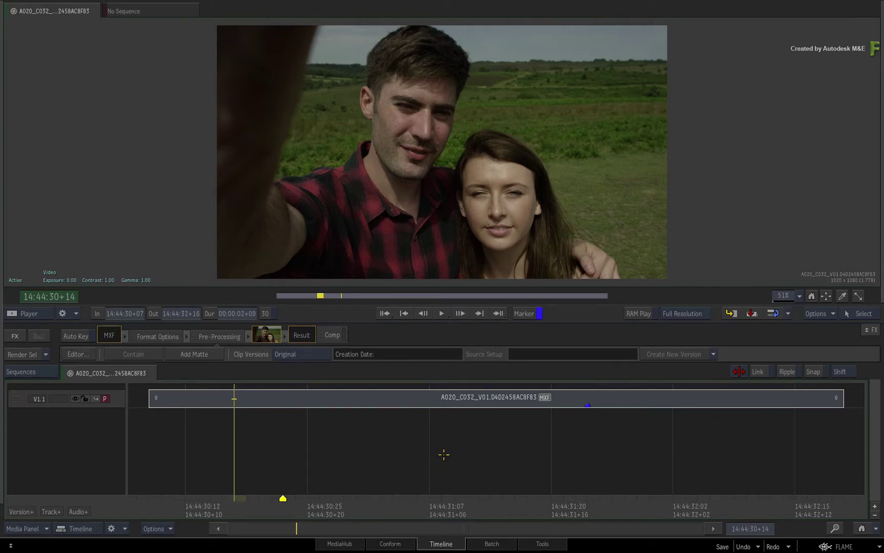
# Step: Load the 20 Secs.FIN.Exported.01 sequence and scrub through its shots
pyautogui.press('Escape')
pyautogui.doubleClick(451, 274)
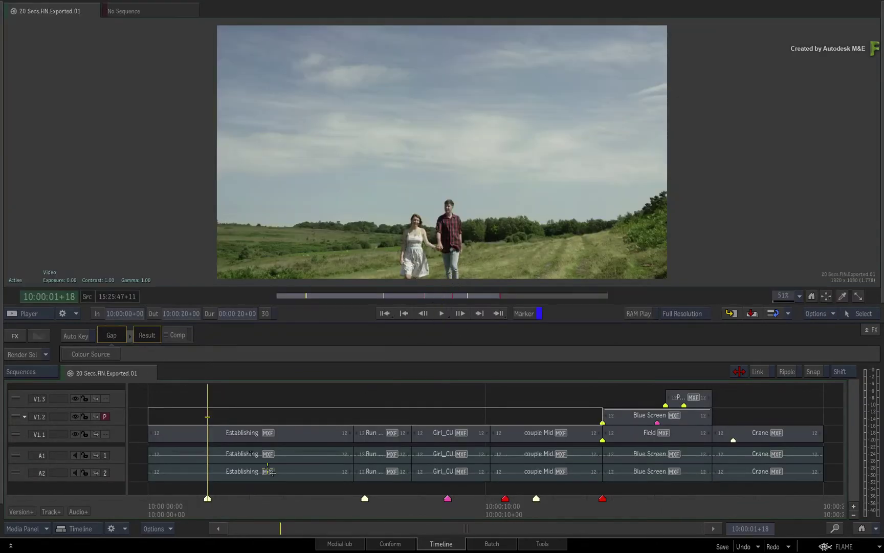
pyautogui.moveTo(211, 506); pyautogui.dragTo(555, 504)
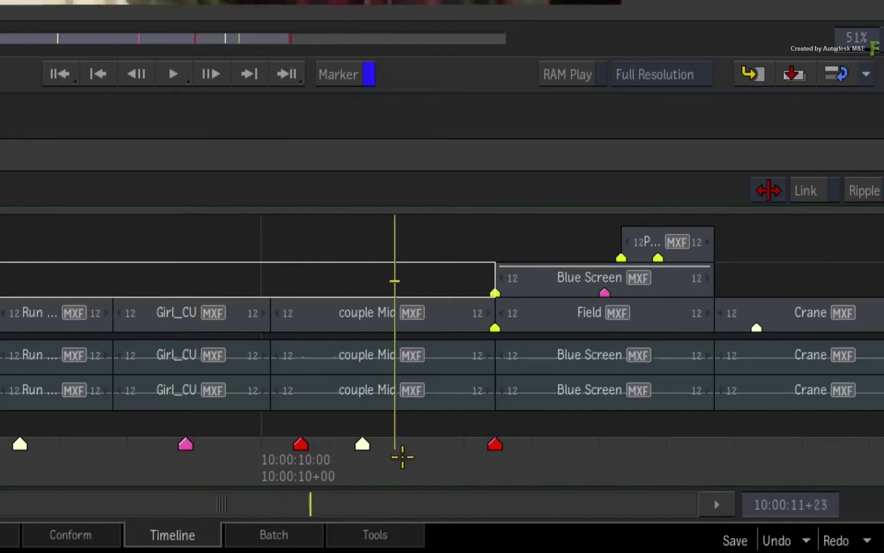
pyautogui.moveTo(403, 457); pyautogui.dragTo(0, 409)
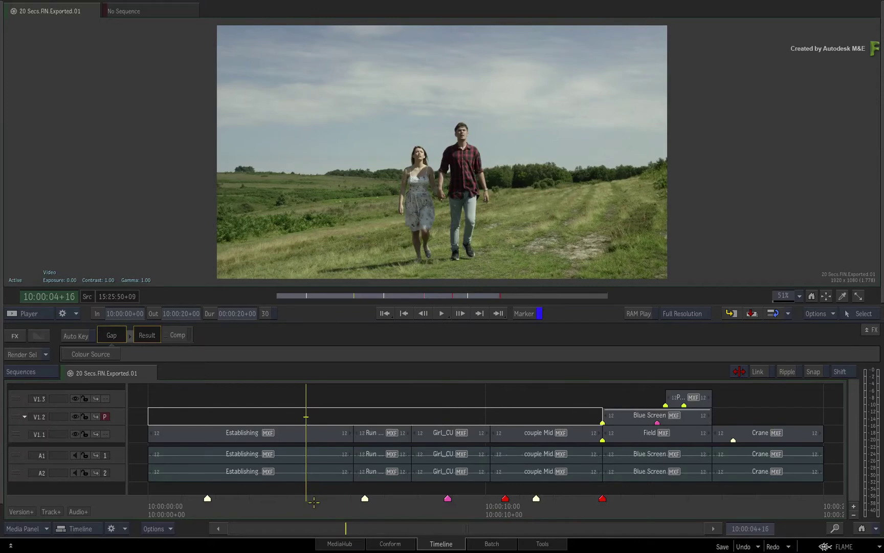
pyautogui.moveTo(314, 501); pyautogui.dragTo(392, 507)
# Step: Inspect the Great DOF, red VFX and Nice Establishing timeline markers
pyautogui.click(365, 500)
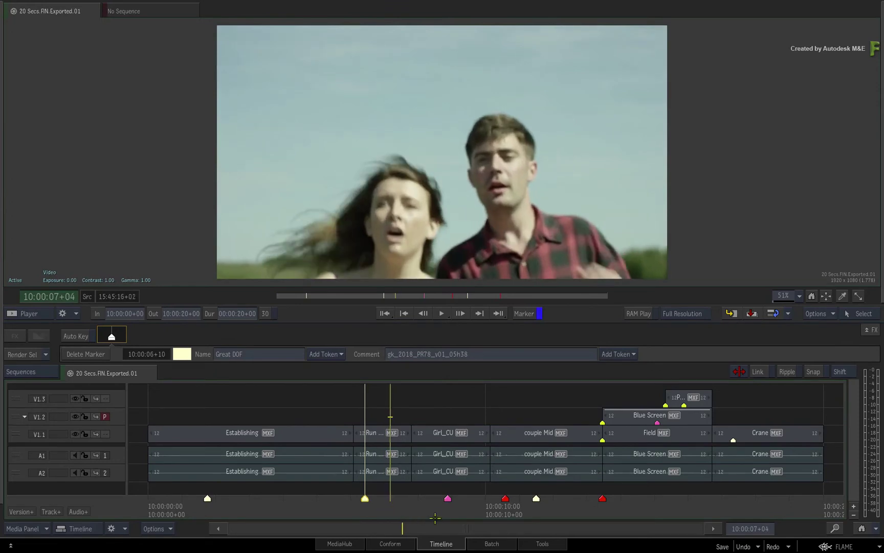
pyautogui.click(505, 498)
pyautogui.moveTo(397, 510)
pyautogui.mouseDown()
pyautogui.moveTo(227, 507)
pyautogui.moveTo(313, 501)
pyautogui.mouseUp()
pyautogui.click(207, 498)
pyautogui.moveTo(419, 508); pyautogui.dragTo(634, 504)
pyautogui.click(505, 499)
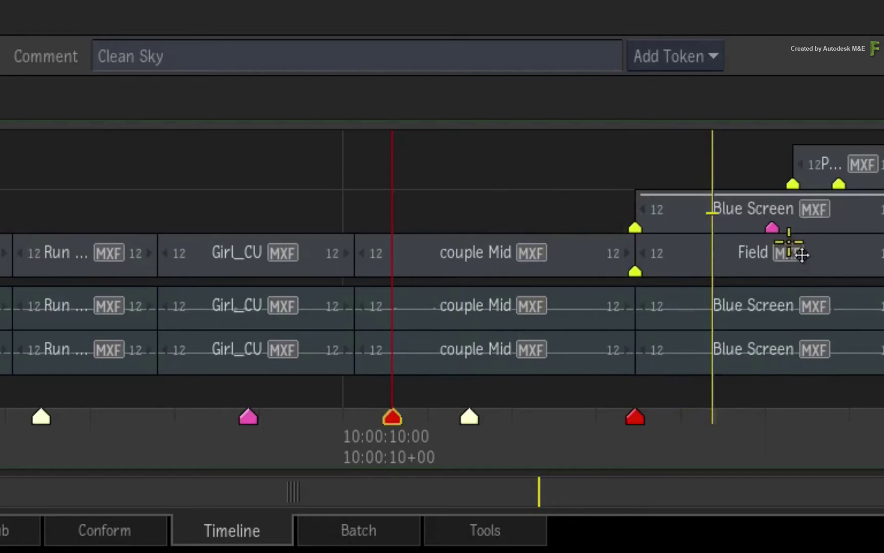
# Step: Check the pink Blue Screen segment marker and the clip's Action effect
pyautogui.click(771, 229)
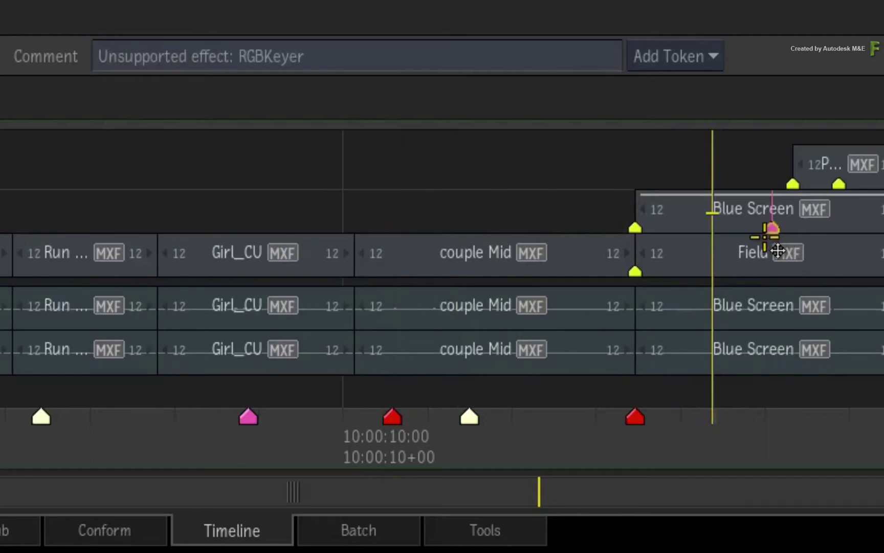
pyautogui.moveTo(711, 426); pyautogui.dragTo(740, 424)
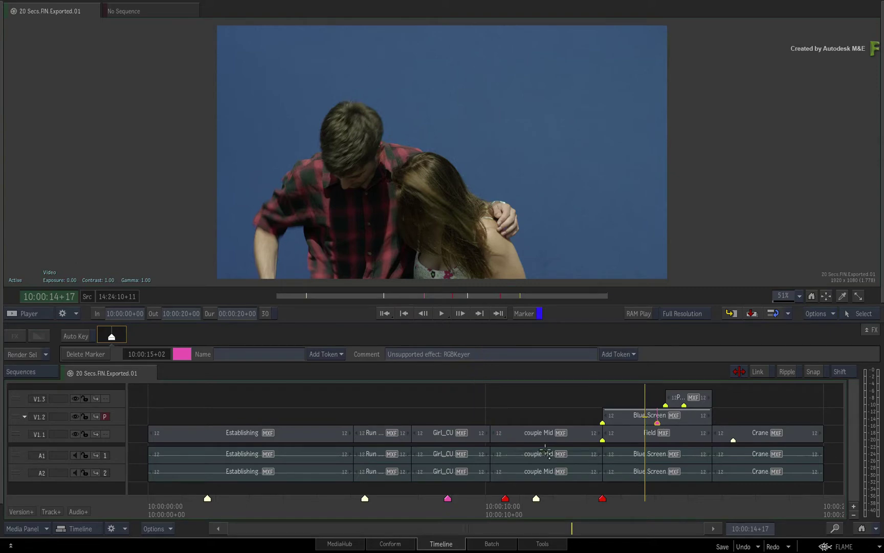
pyautogui.click(622, 418)
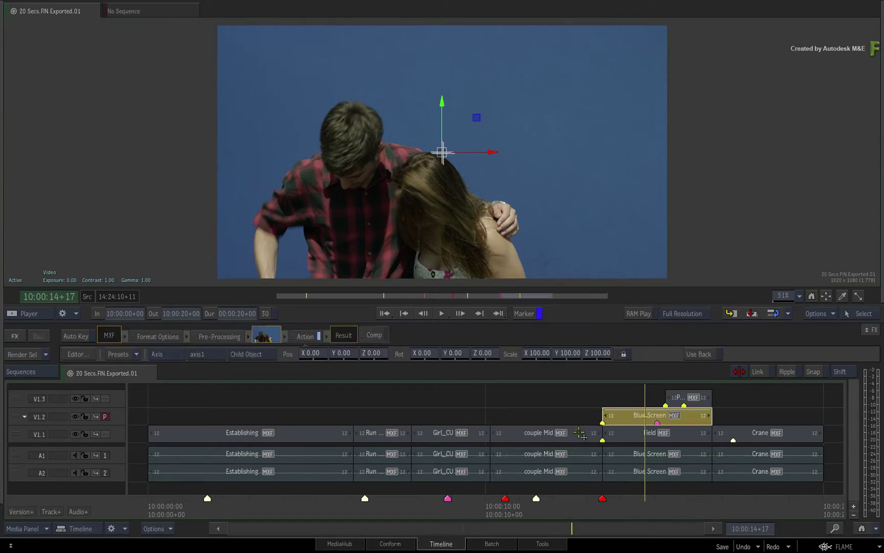
pyautogui.click(304, 337)
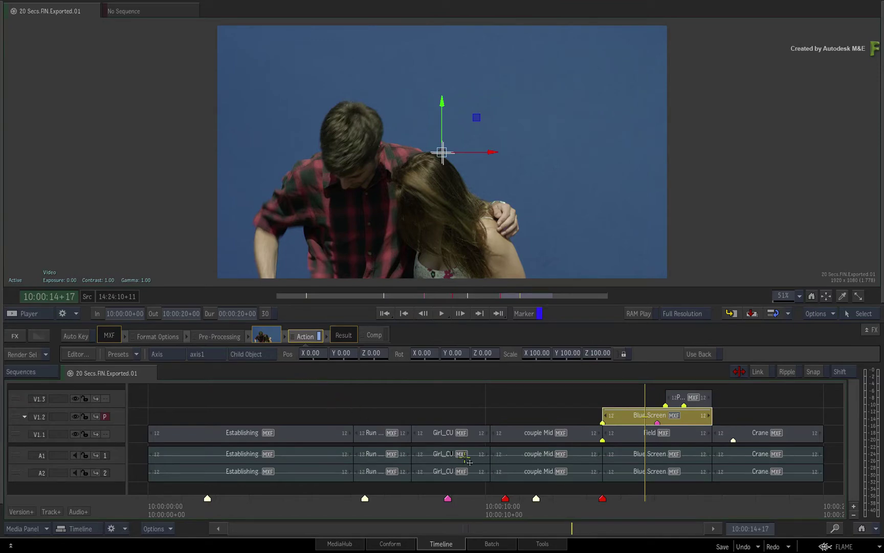
pyautogui.click(624, 486)
pyautogui.moveTo(624, 488); pyautogui.dragTo(296, 514)
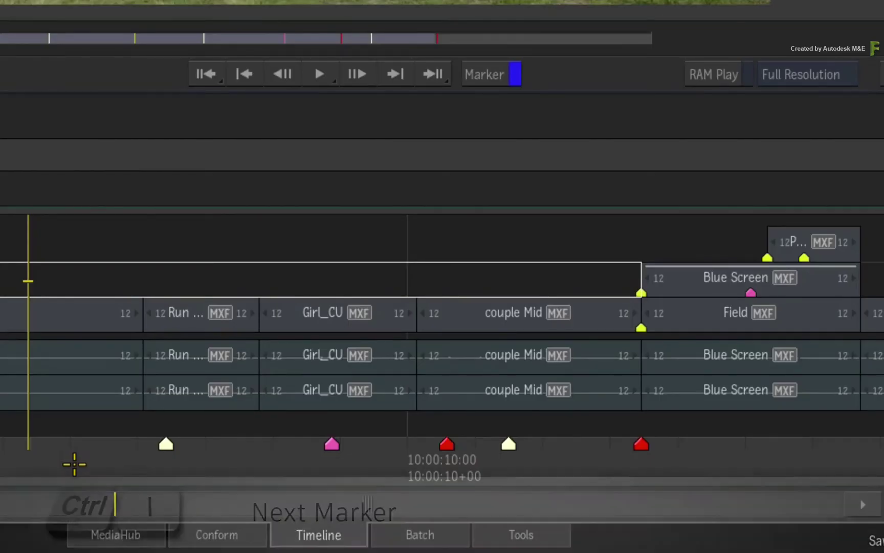
# Step: Step forward and back through the timeline markers with Ctrl+I and Alt+I
pyautogui.hotkey('ctrl', 'i')
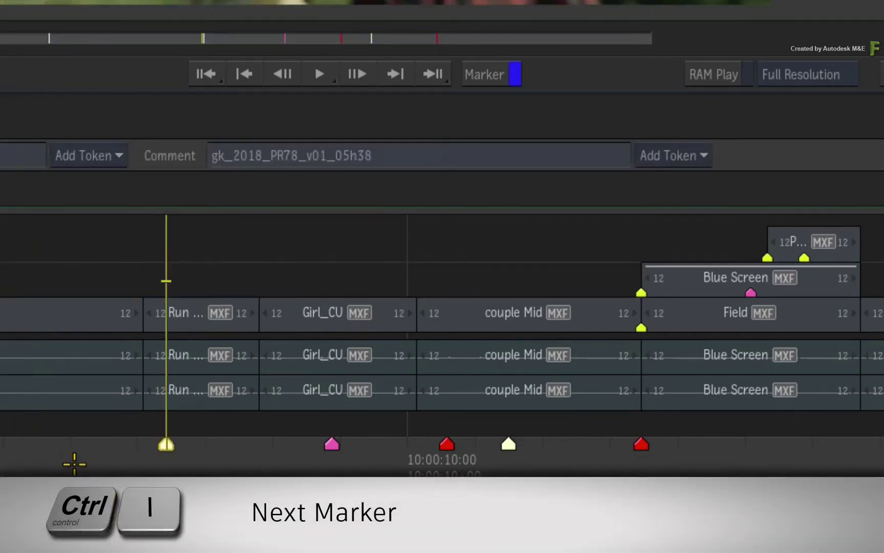
pyautogui.hotkey('ctrl', 'i')
pyautogui.hotkey('ctrl', 'i')
pyautogui.hotkey('ctrl', 'i')
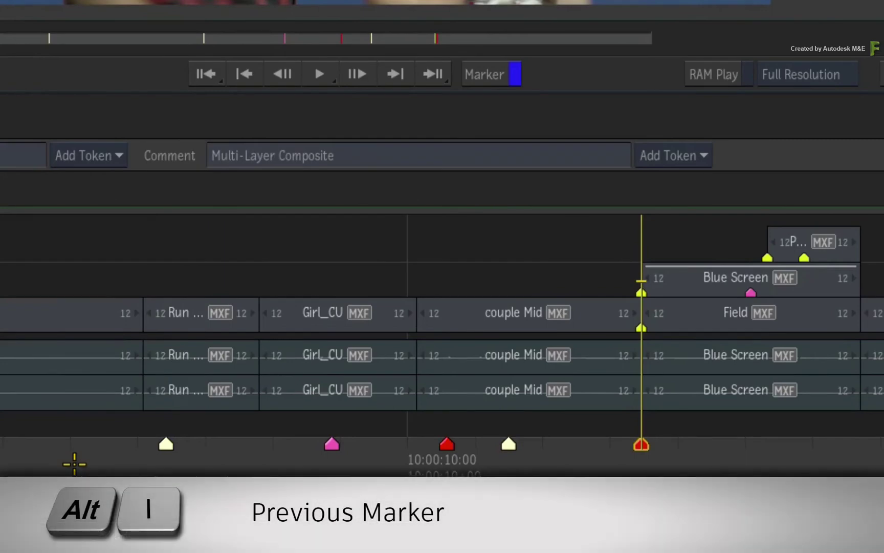
pyautogui.hotkey('alt', 'i')
pyautogui.hotkey('alt', 'i')
pyautogui.hotkey('alt', 'i')
pyautogui.hotkey('alt', 'i')
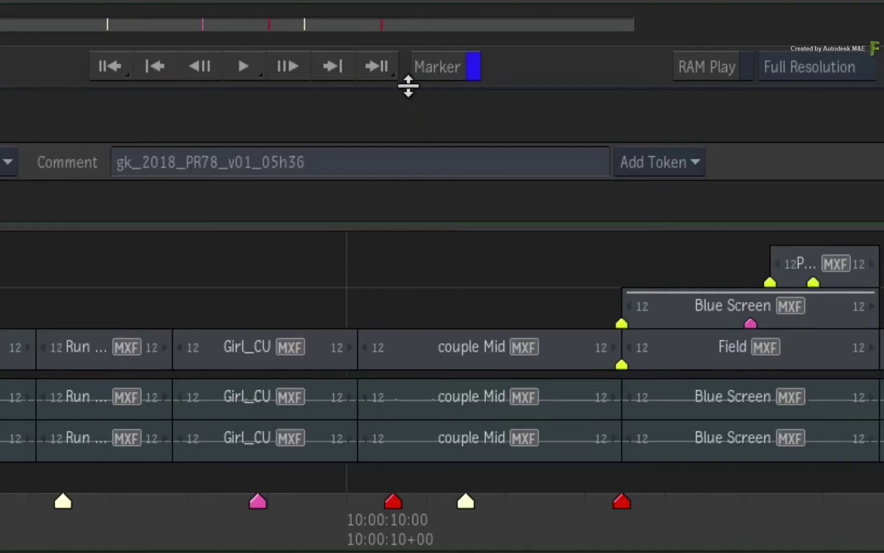
# Step: Set the go-to button to Marker and jump through markers to Great DOF at 10:00:06+10
pyautogui.click(500, 313)
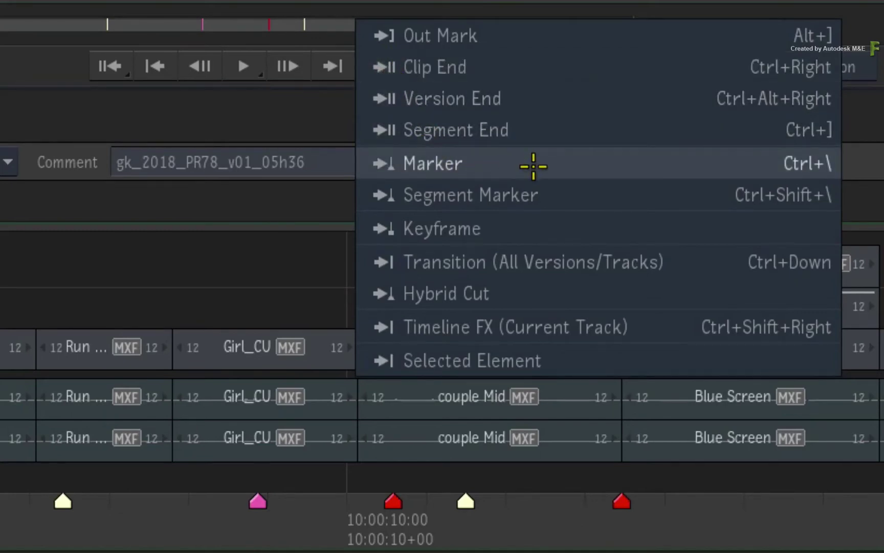
pyautogui.click(534, 167)
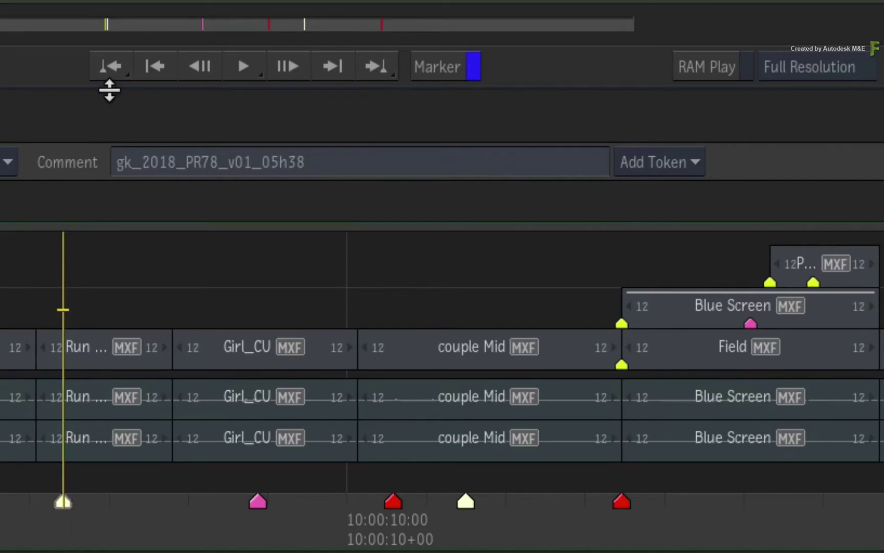
pyautogui.click(379, 65)
pyautogui.click(379, 65)
pyautogui.click(378, 65)
pyautogui.click(379, 65)
pyautogui.click(378, 65)
pyautogui.click(379, 65)
pyautogui.click(383, 63)
pyautogui.click(383, 63)
pyautogui.click(383, 62)
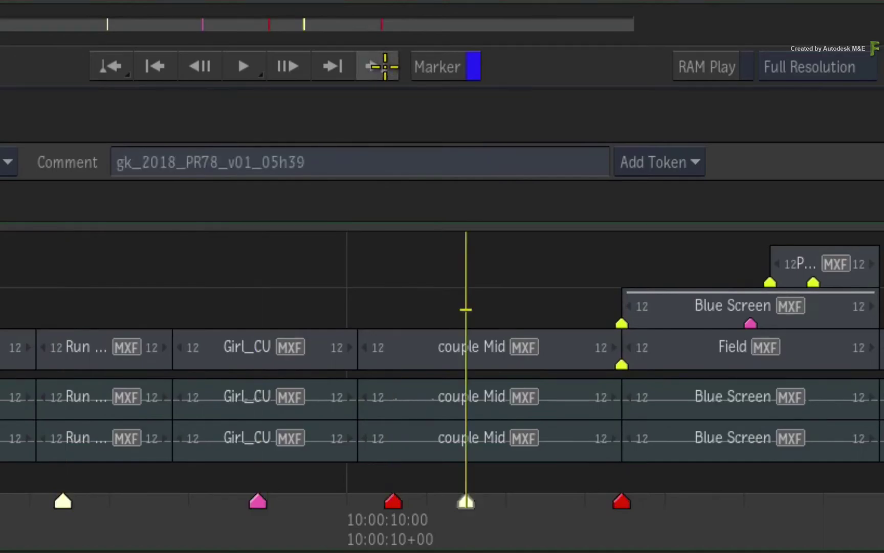
pyautogui.click(383, 63)
pyautogui.click(382, 63)
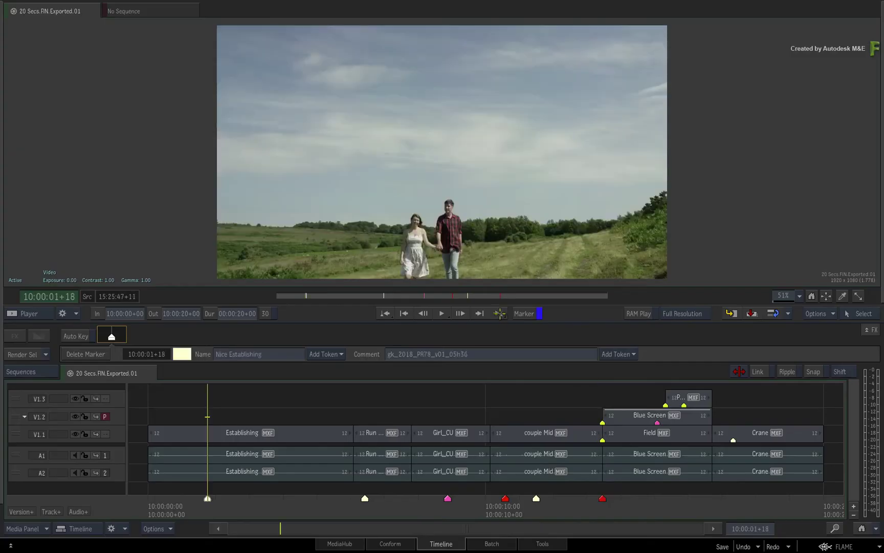
pyautogui.click(500, 313)
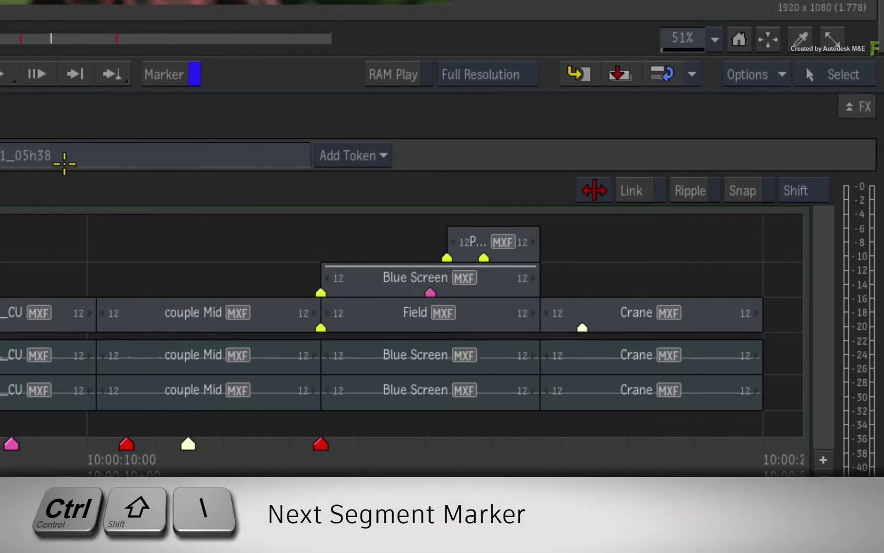
# Step: Jump forward and back between segment markers and set the go-to menu to Segment Marker
pyautogui.hotkey('ctrl', 'shift', '\\')
pyautogui.hotkey('ctrl', 'shift', '\\')
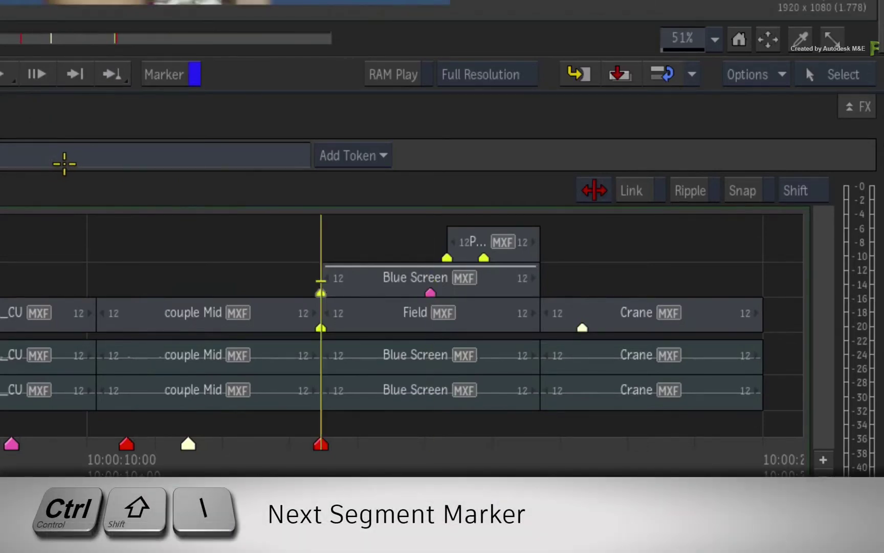
pyautogui.hotkey('ctrl', 'shift', '\\')
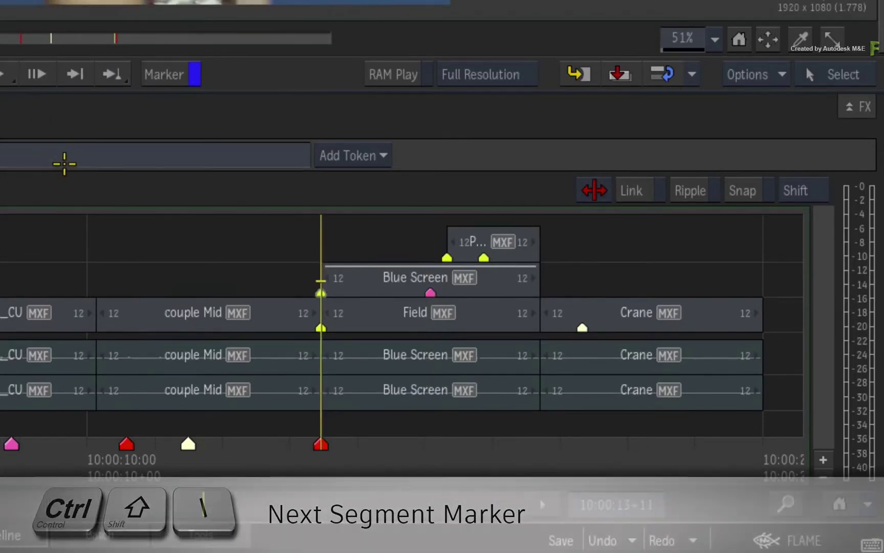
pyautogui.hotkey('ctrl', 'shift', '\\')
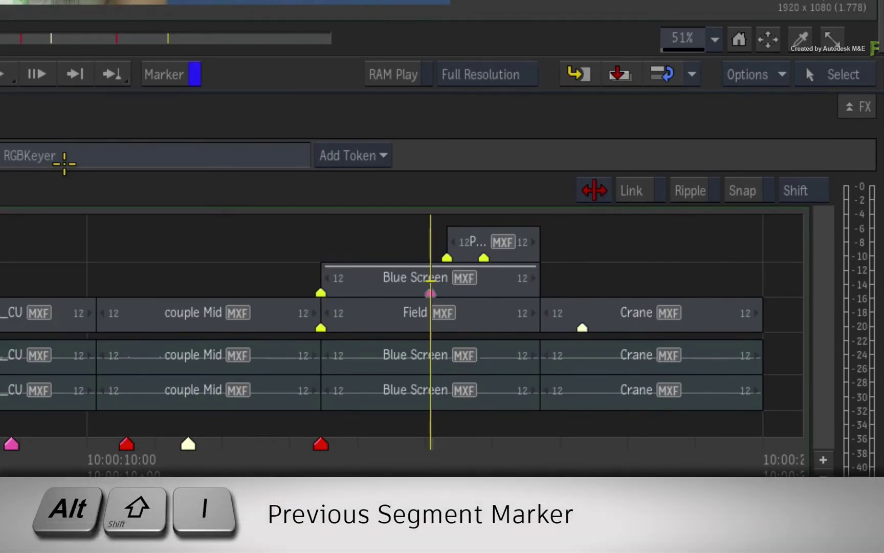
pyautogui.hotkey('alt', 'shift', '\\')
pyautogui.hotkey('alt', 'shift', '\\')
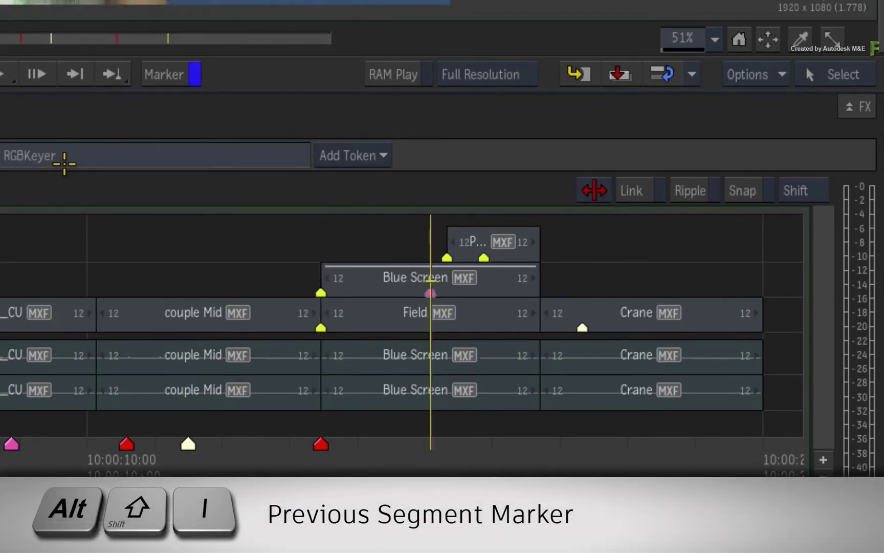
pyautogui.hotkey('alt', 'shift', '\\')
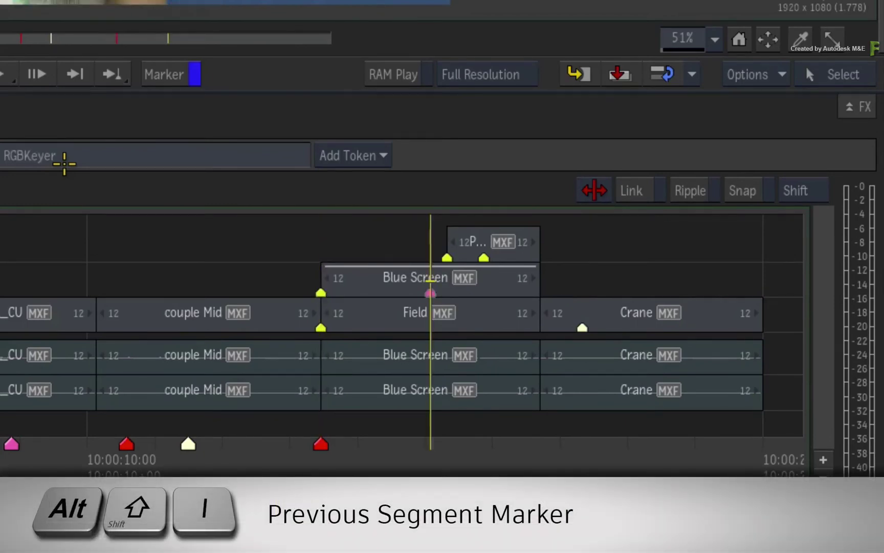
pyautogui.hotkey('alt', 'shift', '\\')
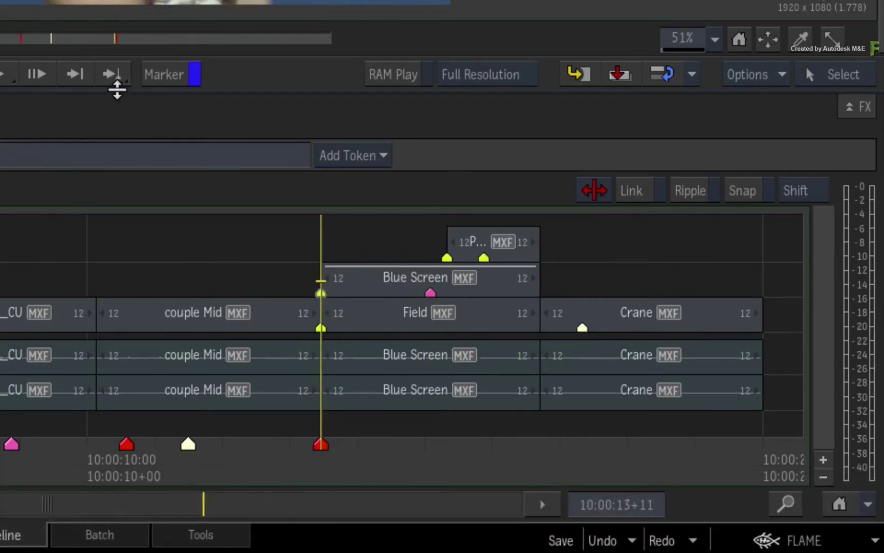
pyautogui.click(113, 74)
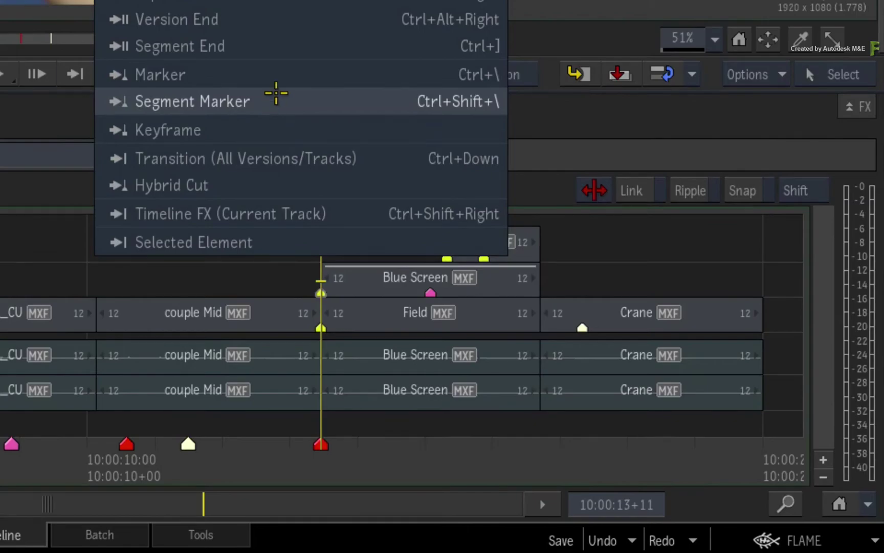
pyautogui.click(275, 103)
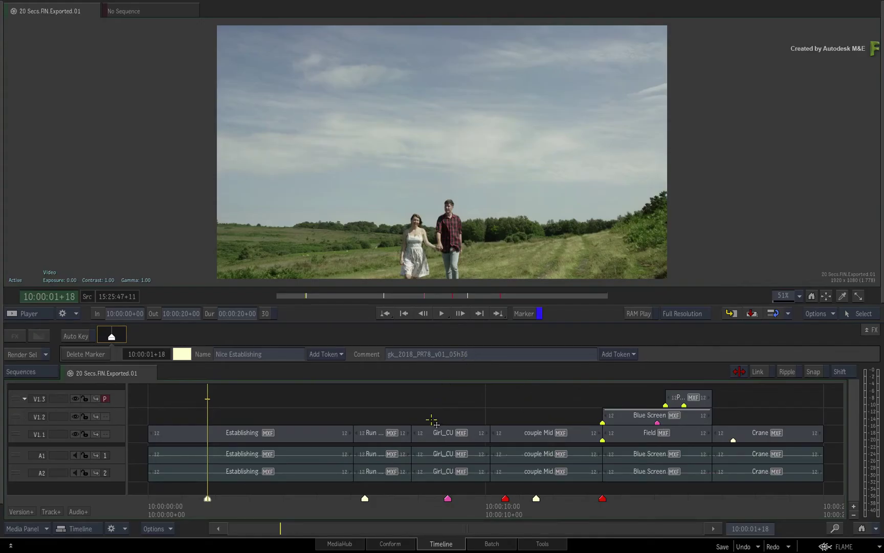
# Step: Step through the timeline markers around Great DOF and the pink 10:00:08+21 marker
pyautogui.moveTo(248, 500); pyautogui.dragTo(293, 517)
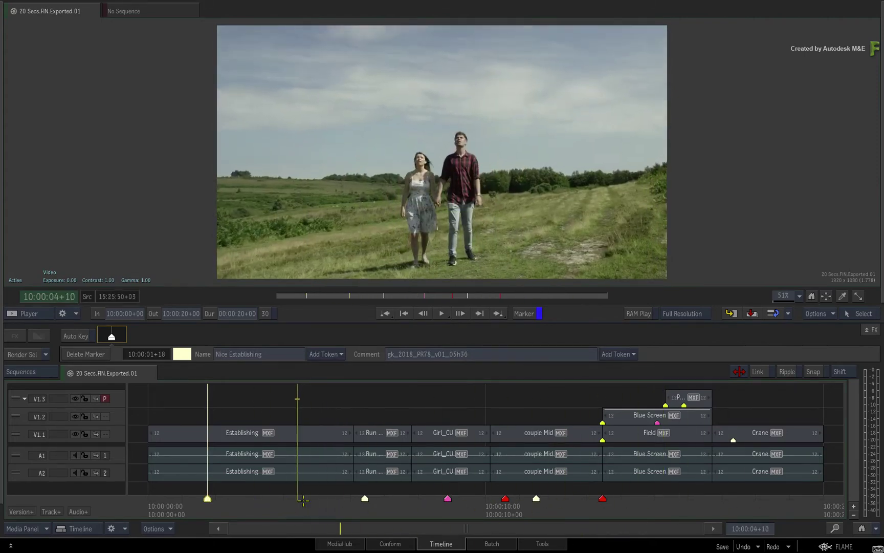
pyautogui.hotkey('shift', 'Right')
pyautogui.hotkey('shift', 'Right')
pyautogui.hotkey('shift', 'Right')
pyautogui.hotkey('shift', 'Right')
pyautogui.hotkey('shift', 'Left')
pyautogui.hotkey('shift', 'Left')
pyautogui.hotkey('shift', 'Left')
pyautogui.hotkey('shift', 'Left')
pyautogui.hotkey('shift', 'Right')
pyautogui.hotkey('shift', 'Right')
pyautogui.hotkey('shift', 'Right')
pyautogui.hotkey('shift', 'Right')
pyautogui.hotkey('shift', 'Left')
pyautogui.hotkey('shift', 'Left')
pyautogui.hotkey('shift', 'Left')
pyautogui.hotkey('shift', 'Left')
pyautogui.hotkey('shift', 'Right')
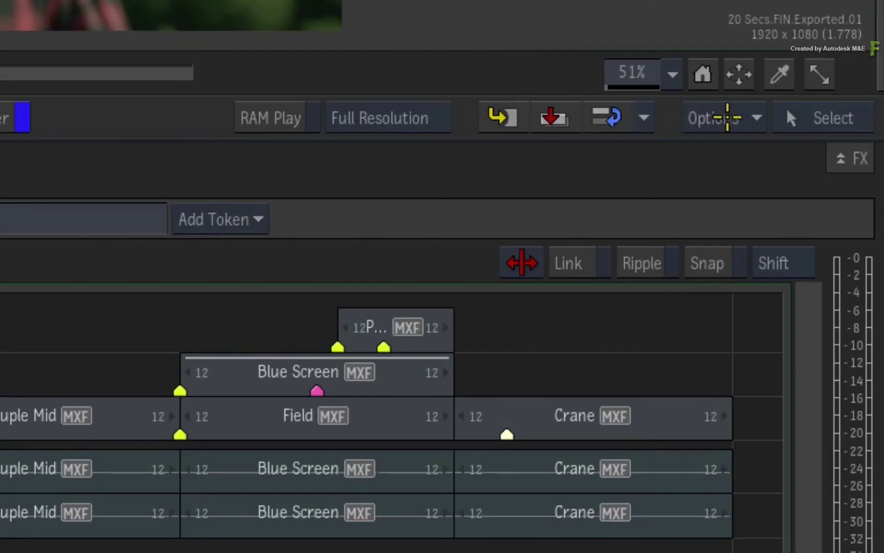
pyautogui.click(829, 313)
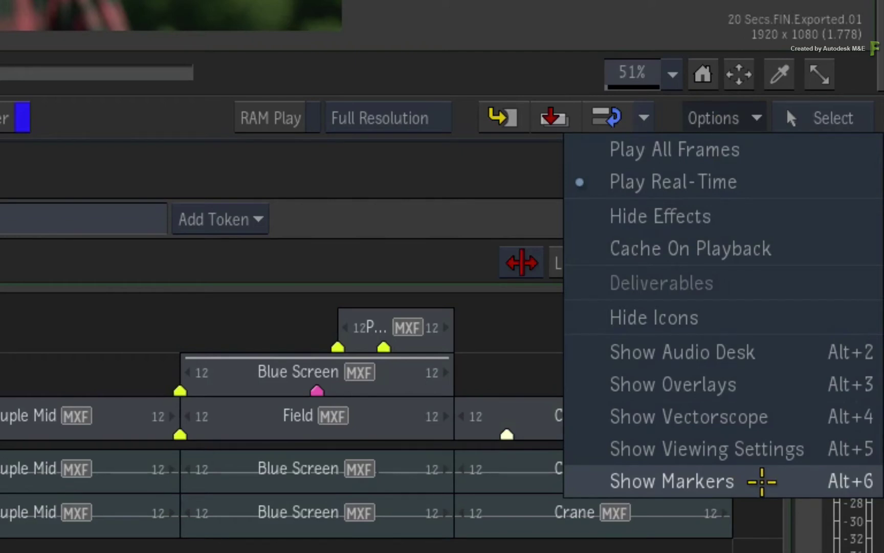
# Step: Show the Markers list via Options > Show Markers
pyautogui.click(762, 481)
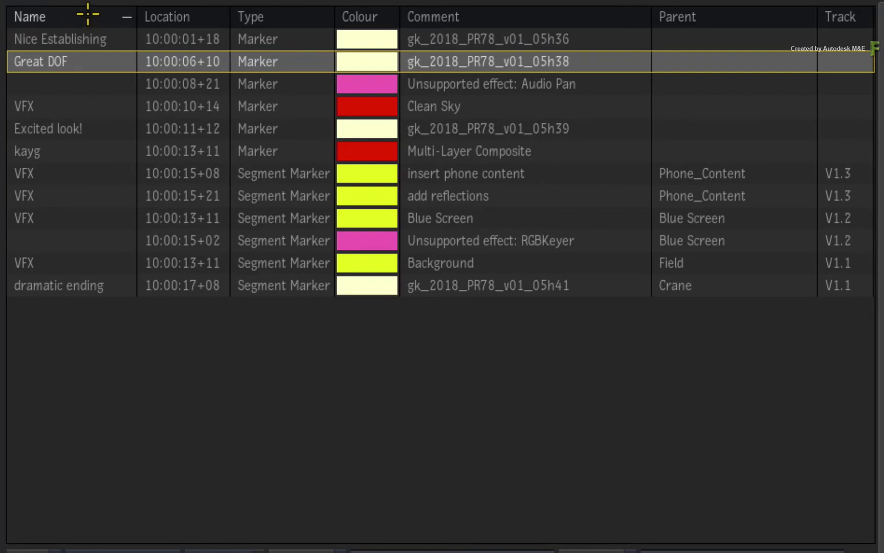
# Step: Sort the Markers list by name ascending and descending, then restore the original order
pyautogui.click(83, 15)
pyautogui.click(77, 14)
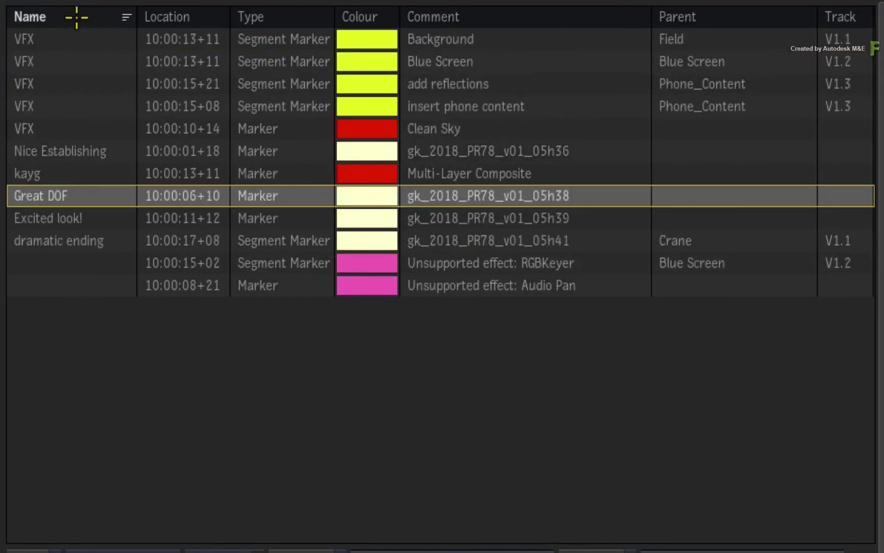
pyautogui.click(75, 14)
pyautogui.rightClick(201, 17)
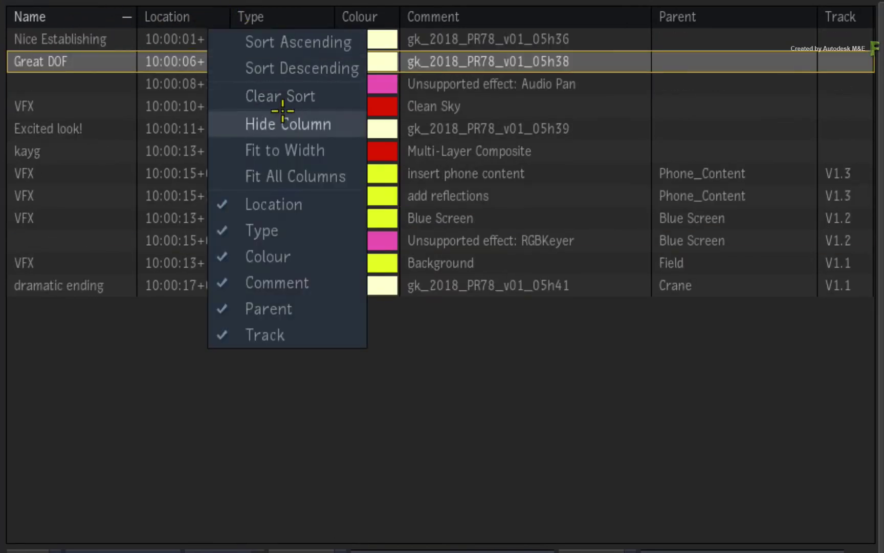
pyautogui.click(298, 394)
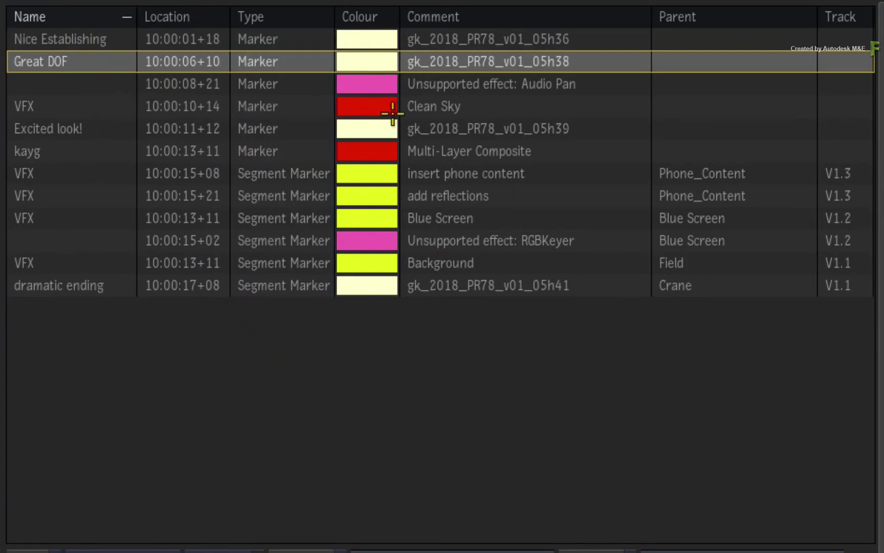
pyautogui.click(29, 107)
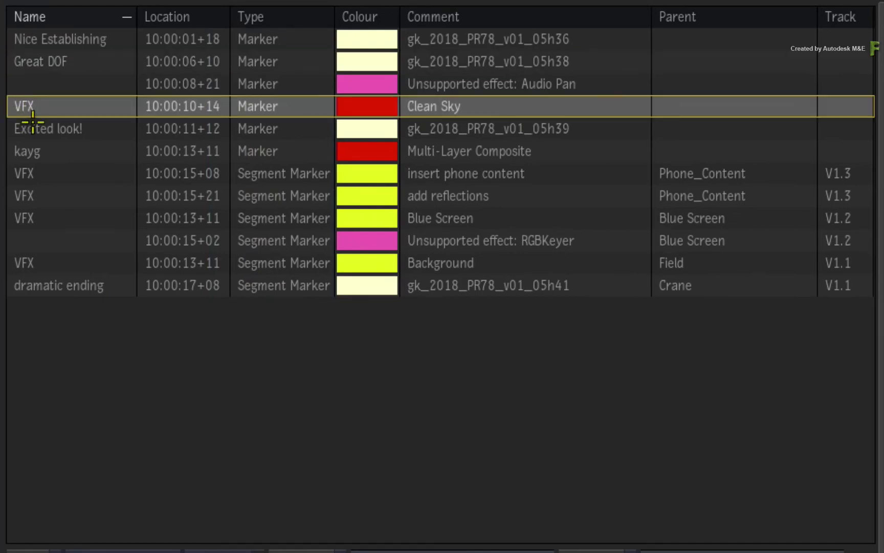
pyautogui.click(24, 105)
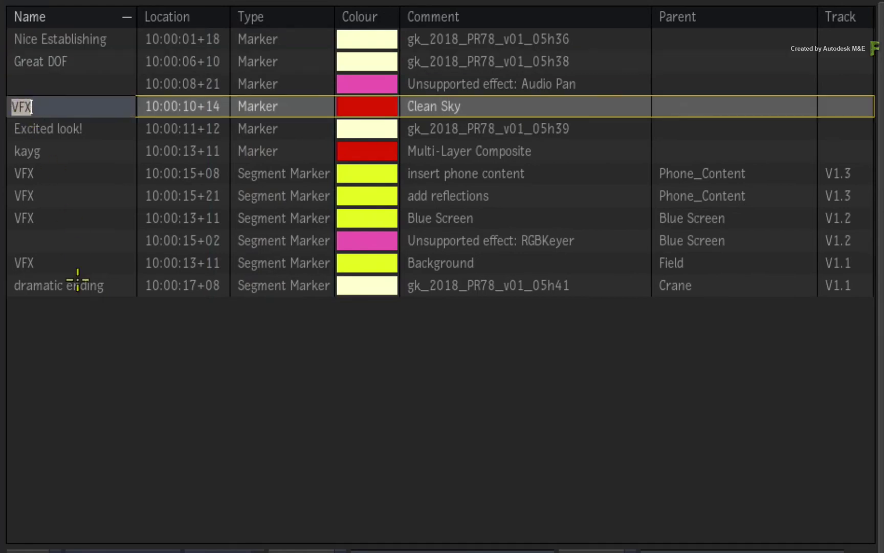
pyautogui.click(95, 347)
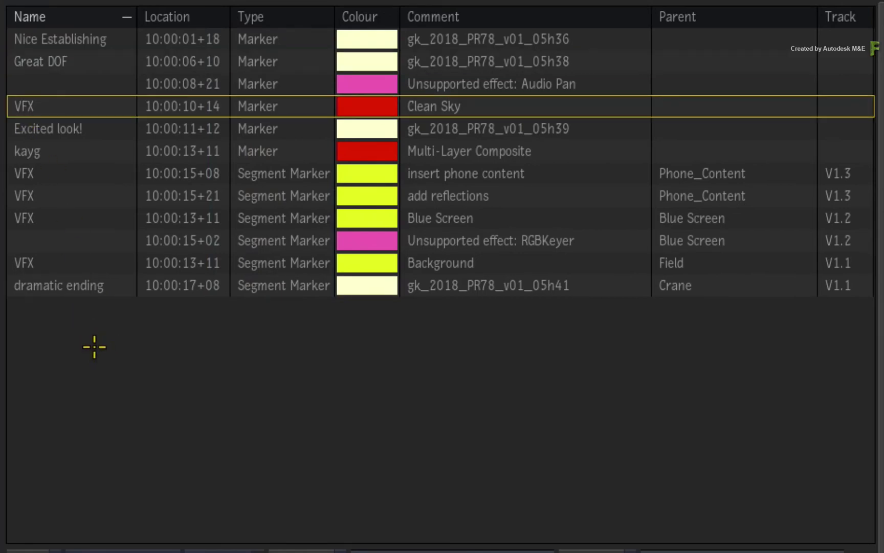
# Step: Select Nice Establishing, Great DOF and Excited look! and rename them all 'general'
pyautogui.click(97, 37)
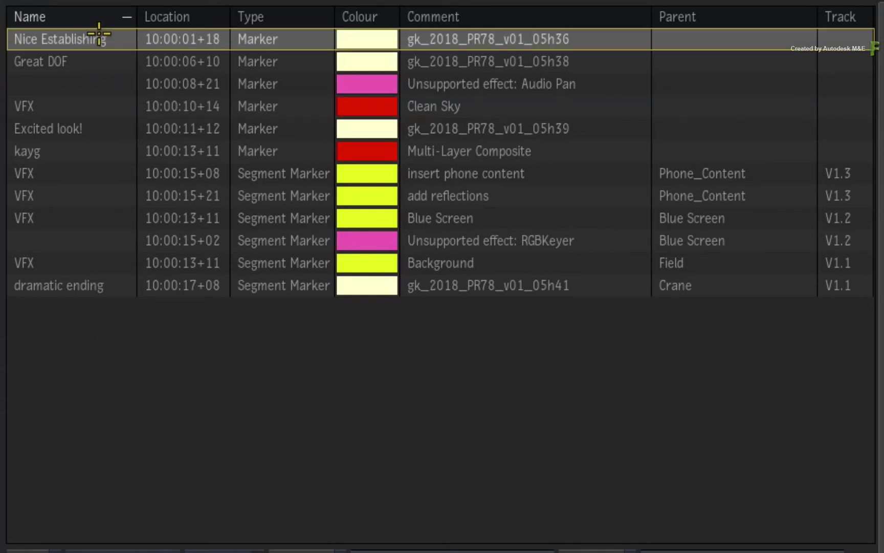
pyautogui.keyDown('ctrl'); pyautogui.click(85, 62); pyautogui.keyUp('ctrl')
pyautogui.keyDown('ctrl'); pyautogui.click(65, 126); pyautogui.keyUp('ctrl')
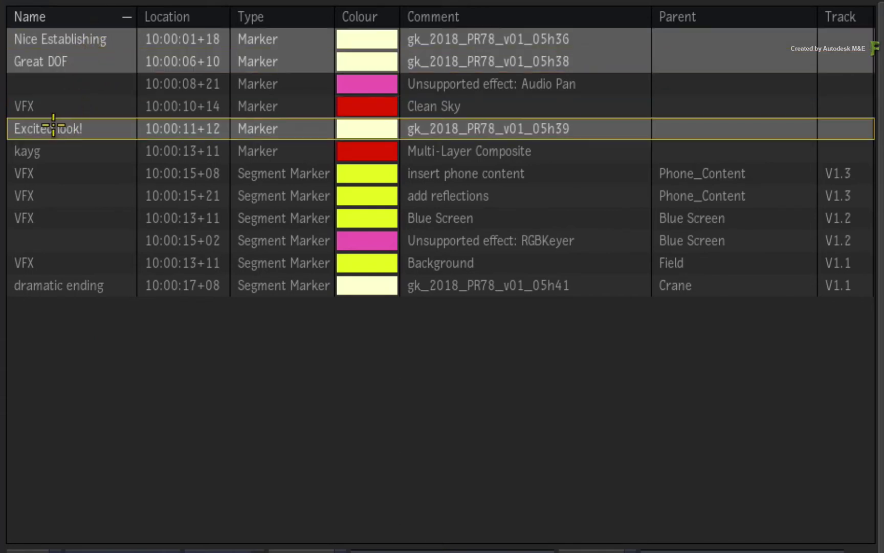
pyautogui.doubleClick(53, 125)
pyautogui.write('general')
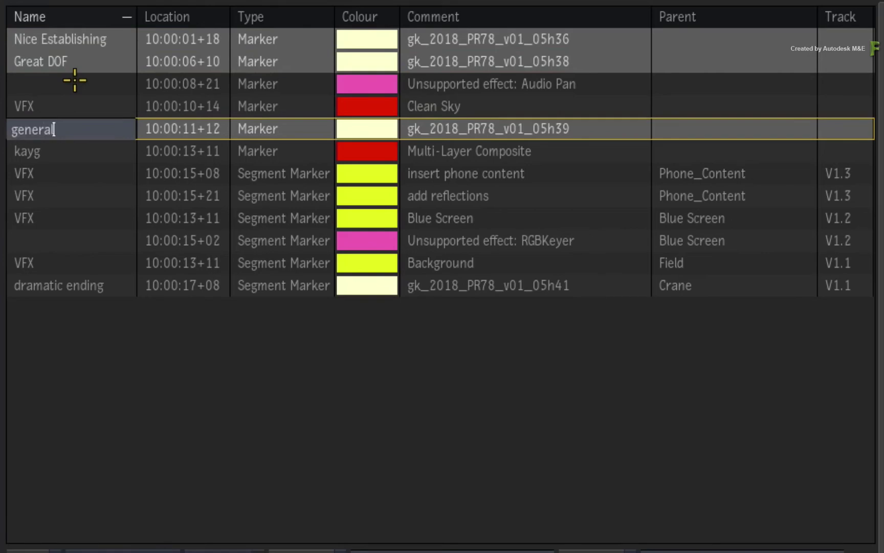
pyautogui.press('Return')
pyautogui.click(118, 347)
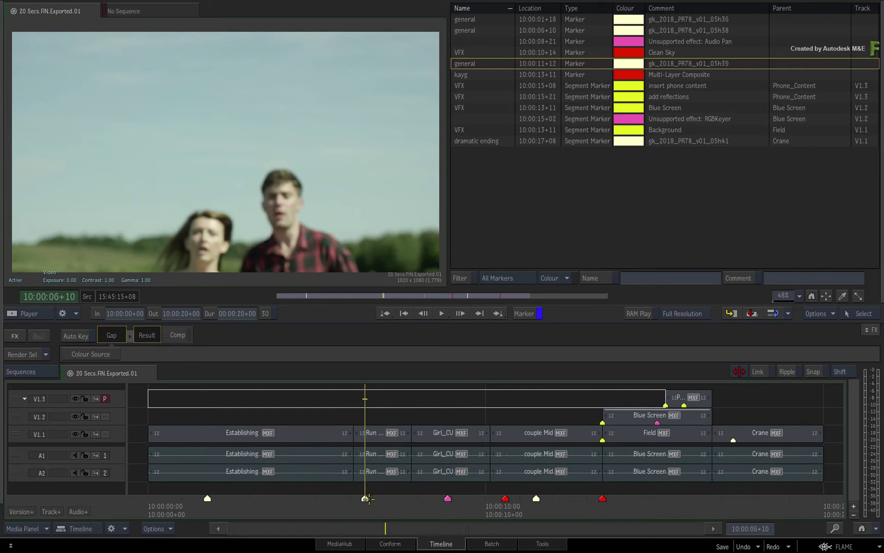
# Step: Jump via the ruler to the pink 10:00:08+21, Clean Sky and 10:00:11+12 general markers
pyautogui.moveTo(210, 498)
pyautogui.mouseDown()
pyautogui.moveTo(306, 499)
pyautogui.moveTo(198, 500)
pyautogui.moveTo(216, 500)
pyautogui.mouseUp()
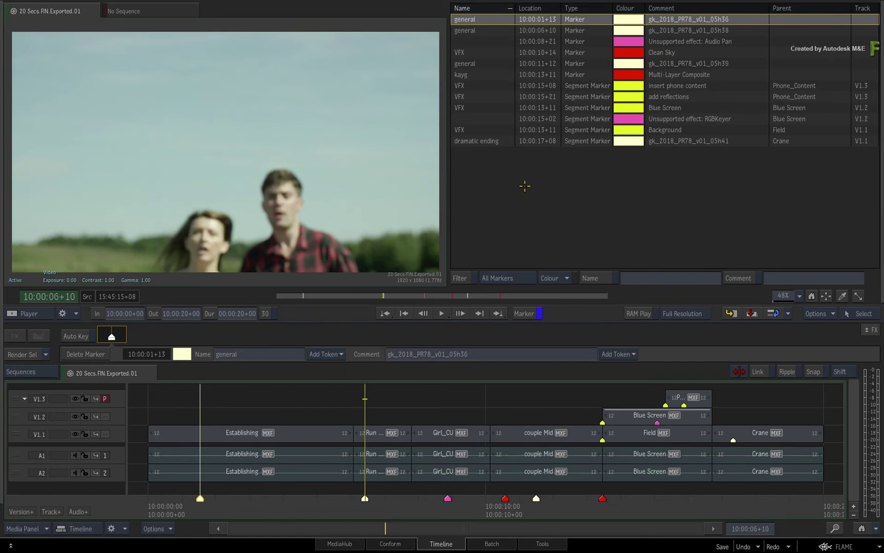
pyautogui.click(448, 499)
pyautogui.click(505, 498)
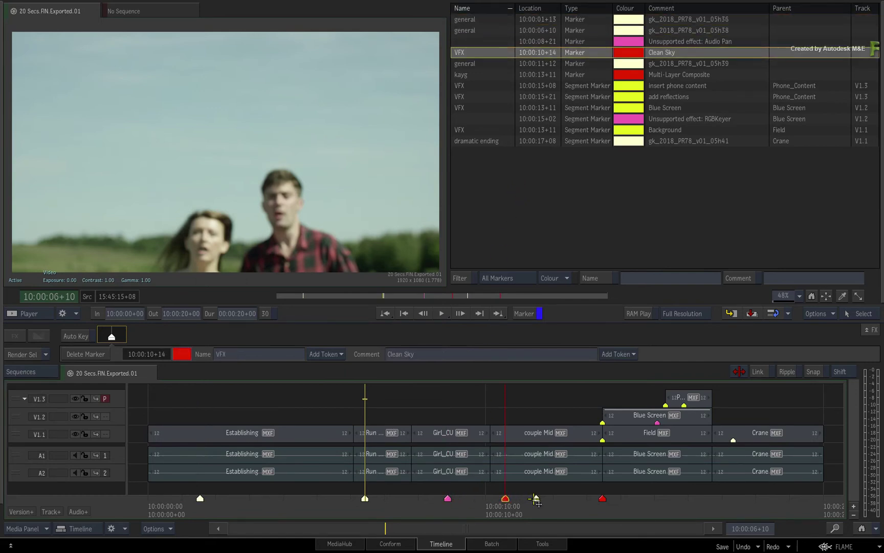
pyautogui.click(537, 498)
pyautogui.click(602, 424)
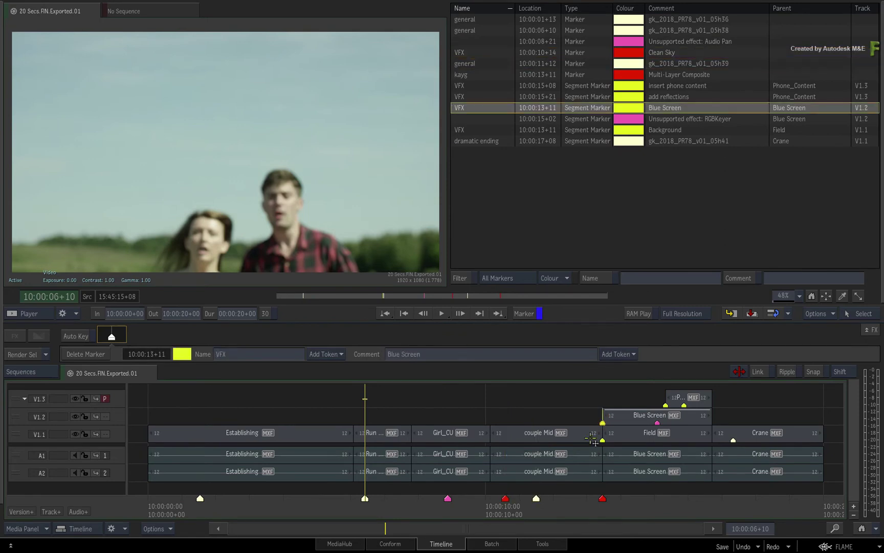
# Step: Jump via list rows to kayg, general, insert phone content, add reflections, Blue Screen, Background and dramatic ending
pyautogui.click(485, 74)
pyautogui.click(488, 63)
pyautogui.click(484, 83)
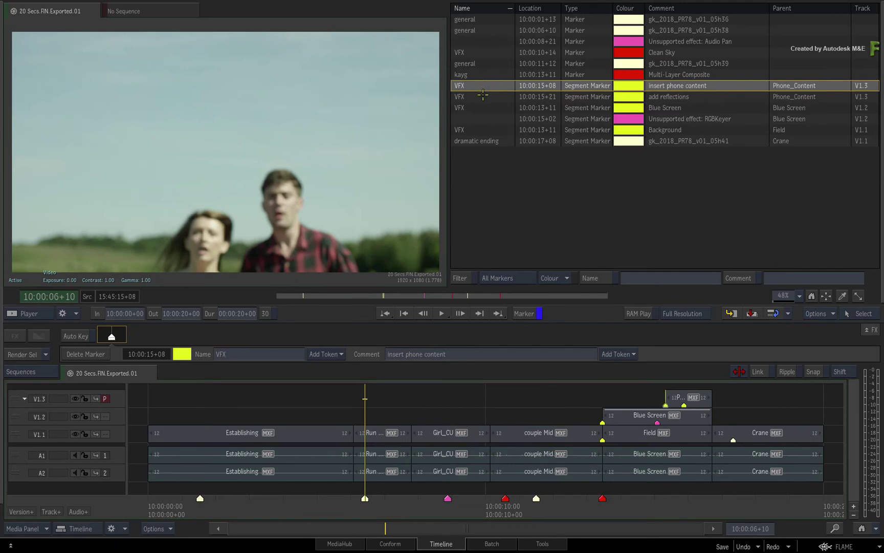
pyautogui.click(482, 95)
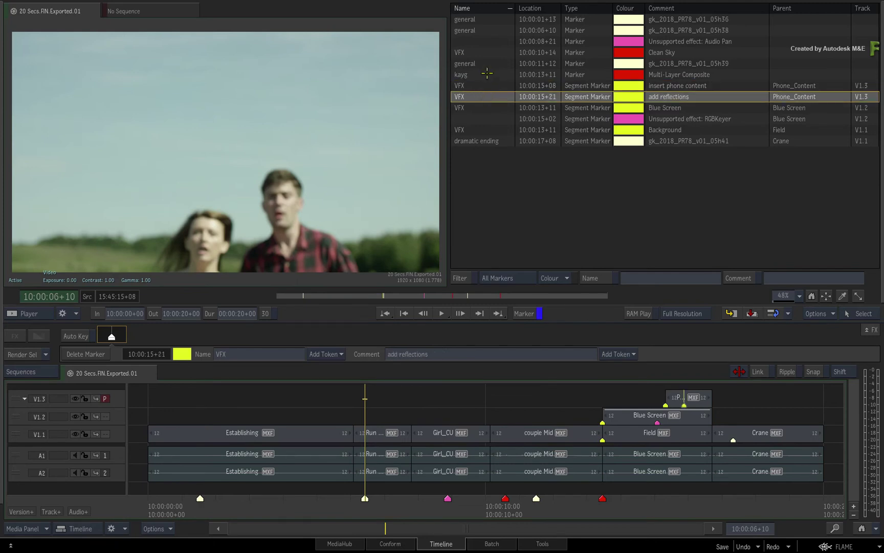
pyautogui.click(484, 74)
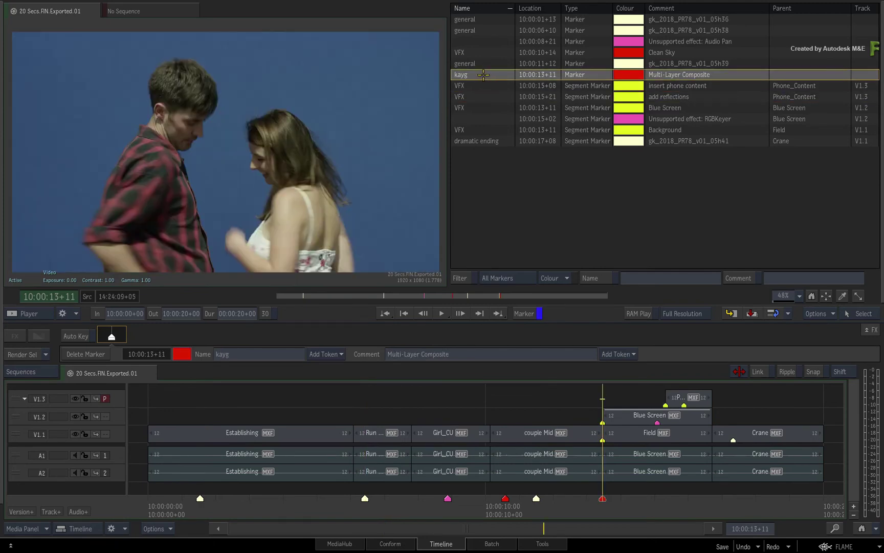
pyautogui.click(482, 108)
pyautogui.click(485, 18)
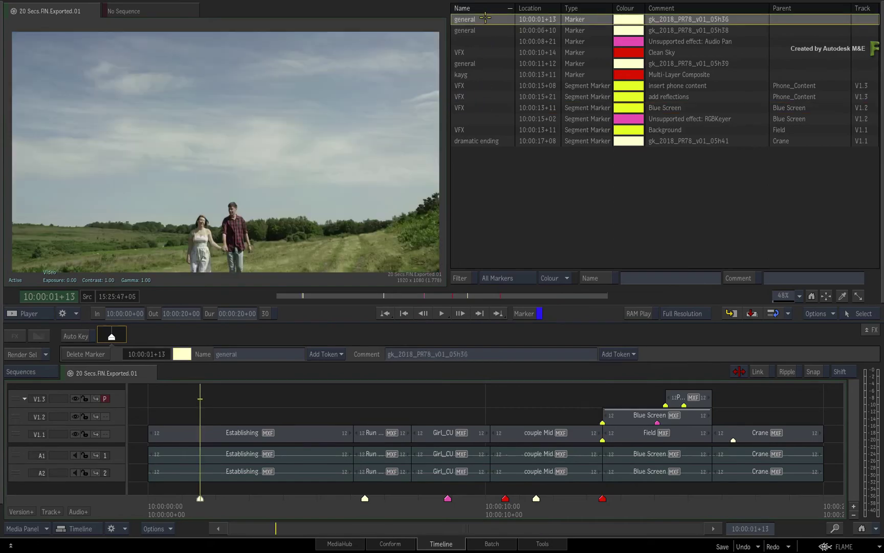
pyautogui.click(473, 127)
pyautogui.click(477, 140)
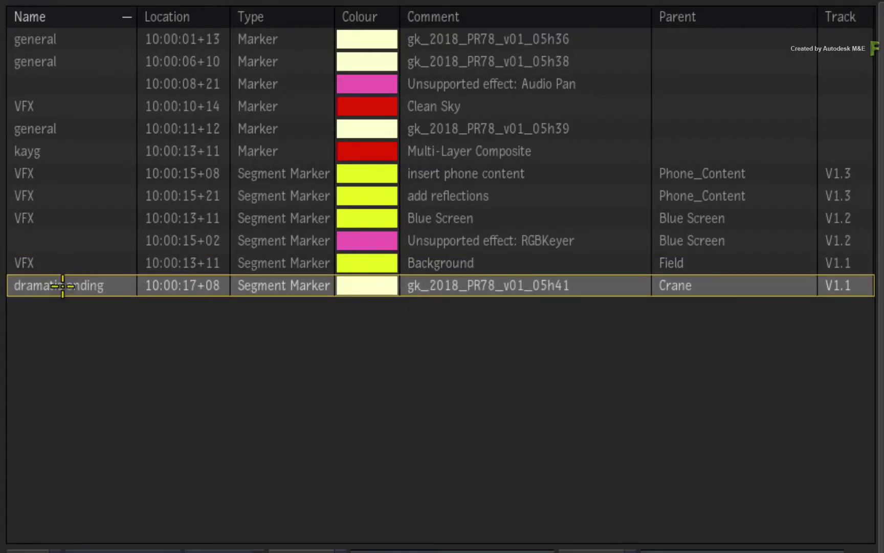
# Step: Jump the playhead to the dramatic ending marker, then to the kayg marker at 10:00:13+11
pyautogui.rightClick(67, 284)
pyautogui.click(79, 305)
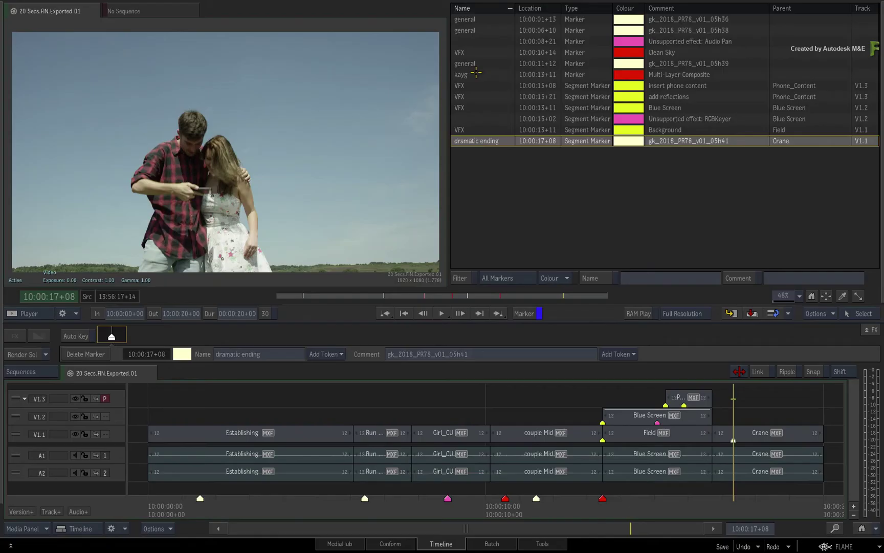
pyautogui.rightClick(476, 72)
pyautogui.click(493, 90)
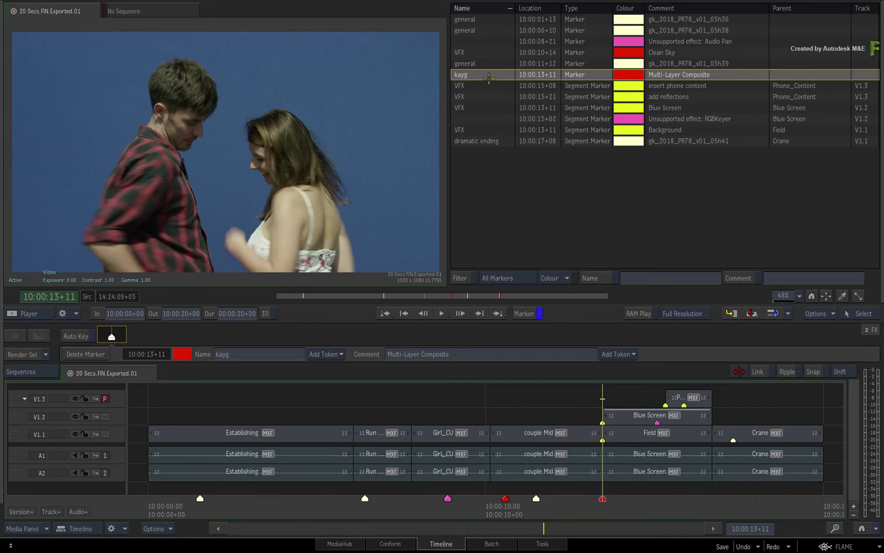
# Step: Delete three general markers and the dramatic ending marker, then undo the deletion
pyautogui.click(488, 19)
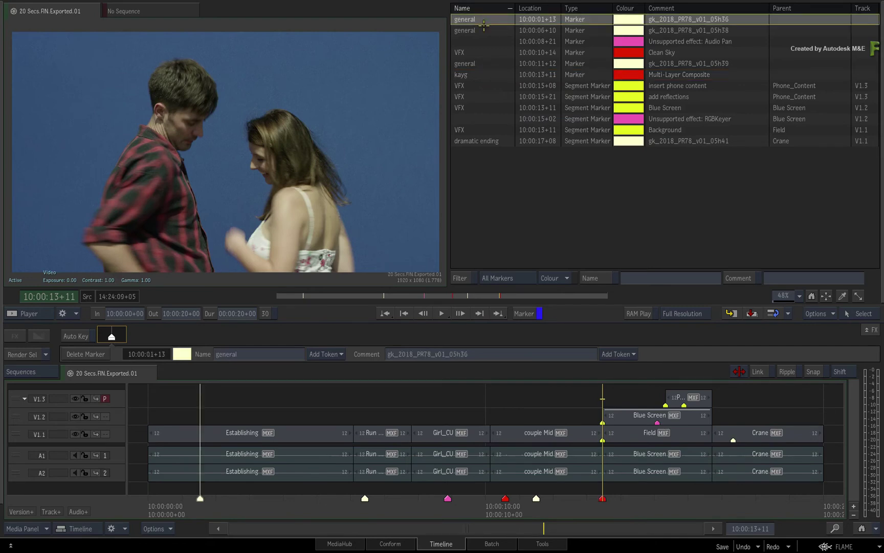
pyautogui.keyDown('shift'); pyautogui.click(479, 30); pyautogui.keyUp('shift')
pyautogui.keyDown('ctrl'); pyautogui.click(475, 62); pyautogui.keyUp('ctrl')
pyautogui.keyDown('ctrl'); pyautogui.click(470, 141); pyautogui.keyUp('ctrl')
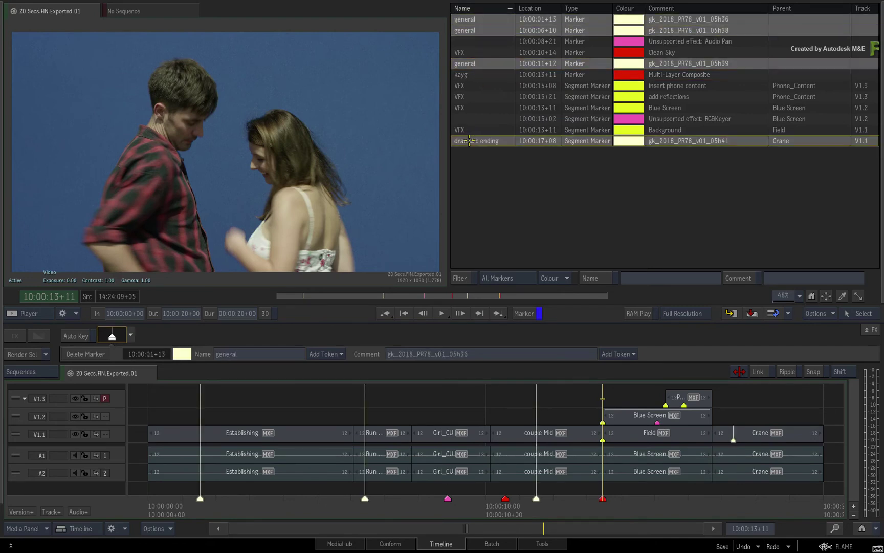
pyautogui.rightClick(475, 142)
pyautogui.click(528, 150)
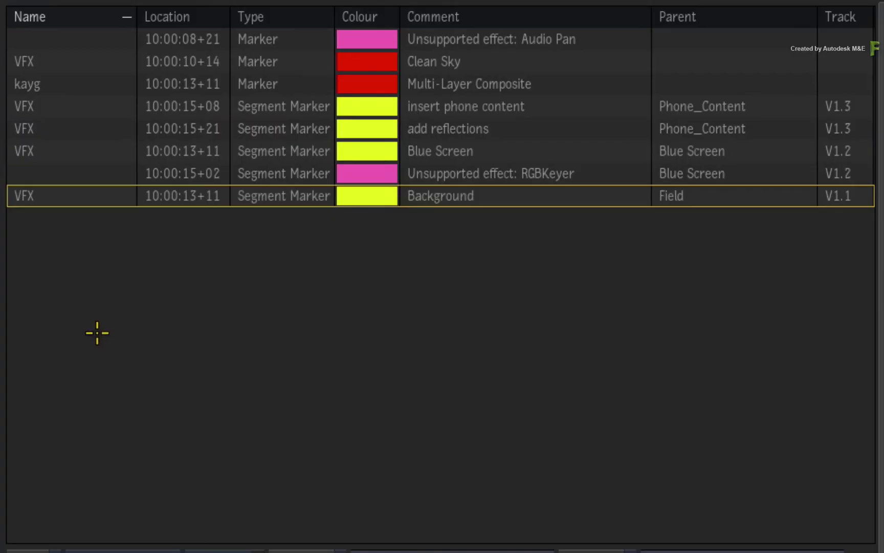
pyautogui.hotkey('ctrl', 'z')
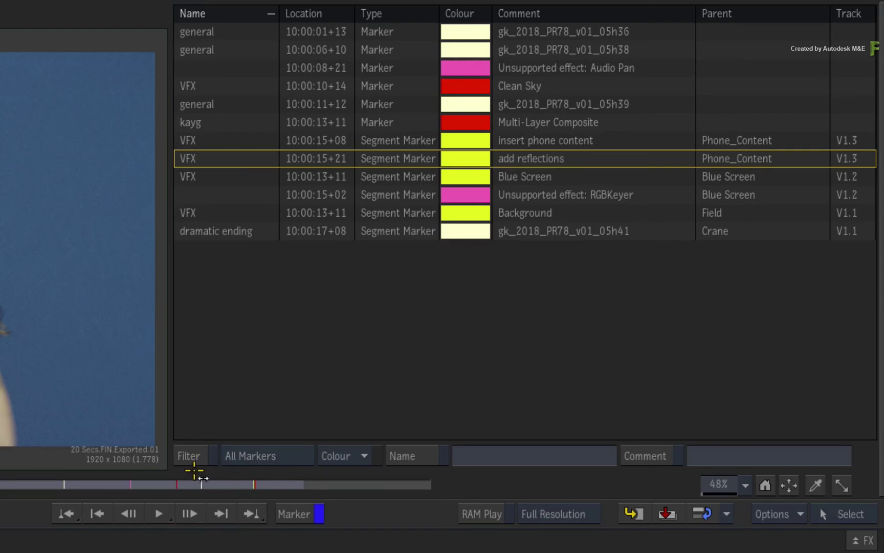
# Step: Enable marker filtering and filter by Segment Markers, then Markers, then All Markers
pyautogui.click(198, 454)
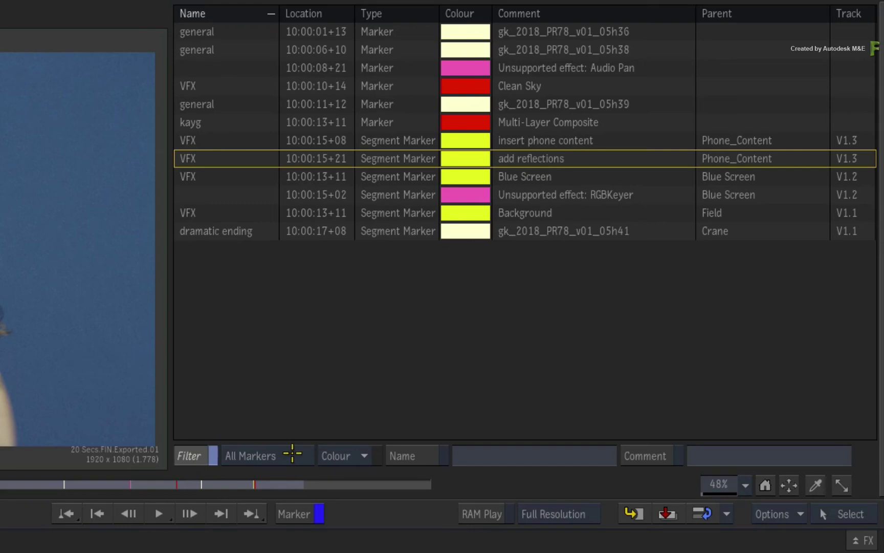
pyautogui.click(294, 455)
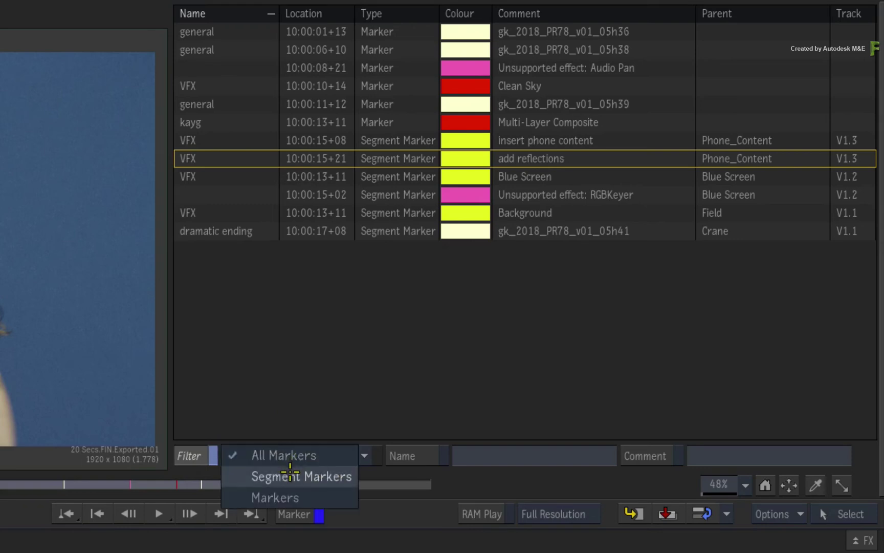
pyautogui.click(288, 475)
pyautogui.click(290, 458)
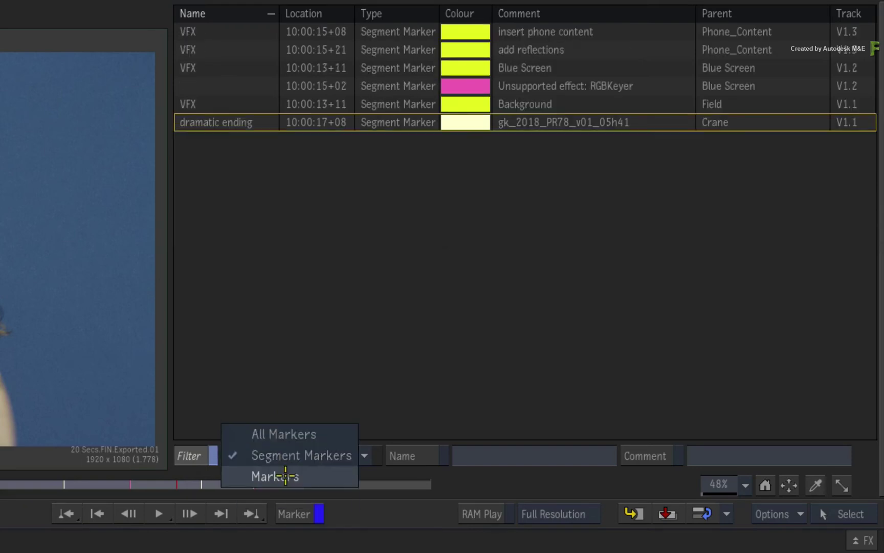
pyautogui.click(286, 475)
pyautogui.click(286, 457)
pyautogui.click(293, 417)
# Step: Filter by colour: cream, magenta, red, yellow, cream again, then All Colours
pyautogui.click(362, 455)
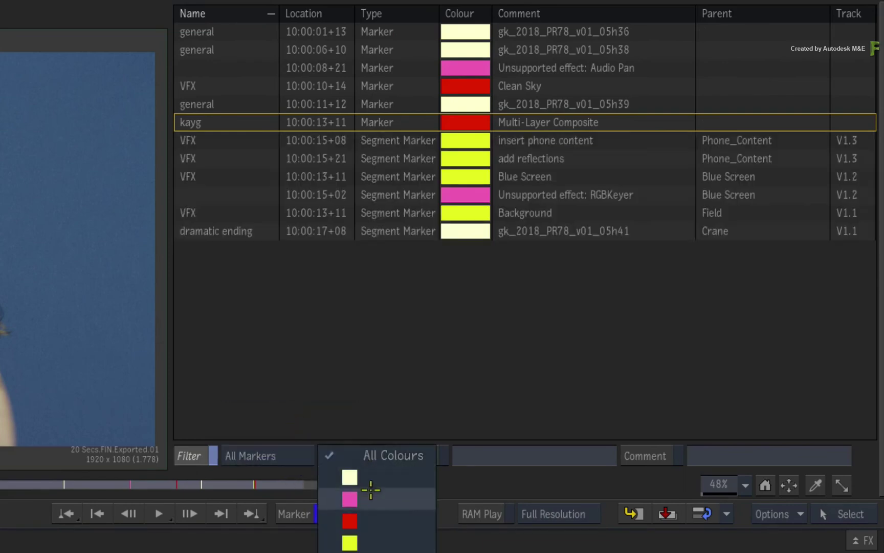
pyautogui.click(361, 478)
pyautogui.click(363, 455)
pyautogui.click(353, 499)
pyautogui.click(362, 454)
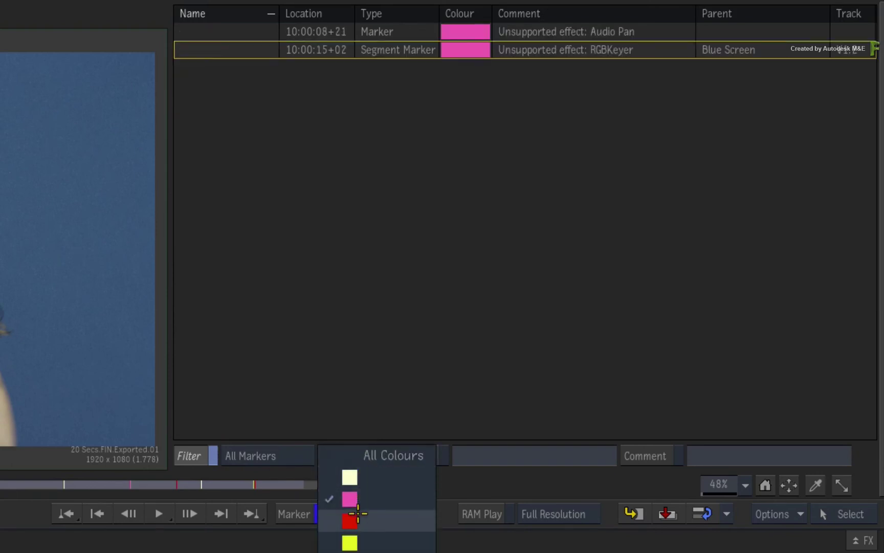
pyautogui.click(359, 519)
pyautogui.click(358, 453)
pyautogui.click(349, 541)
pyautogui.click(359, 455)
pyautogui.click(349, 477)
pyautogui.click(360, 454)
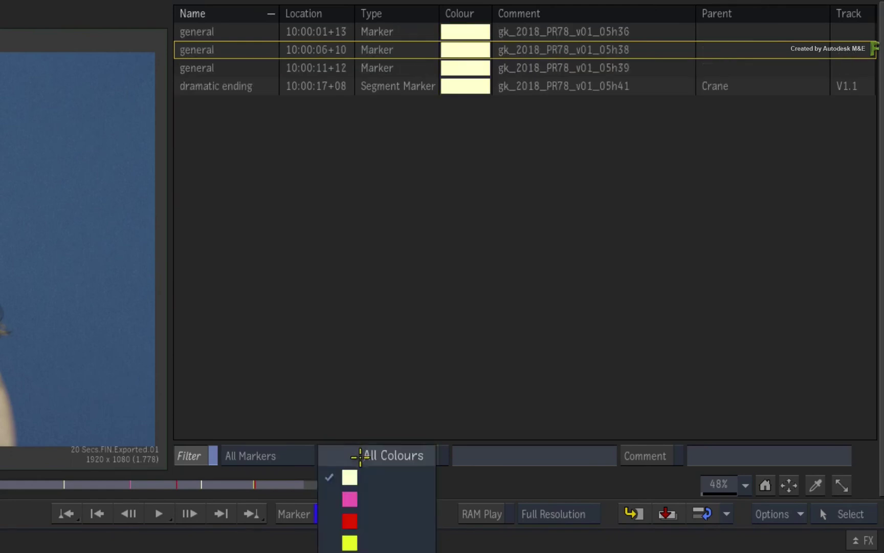
pyautogui.click(354, 454)
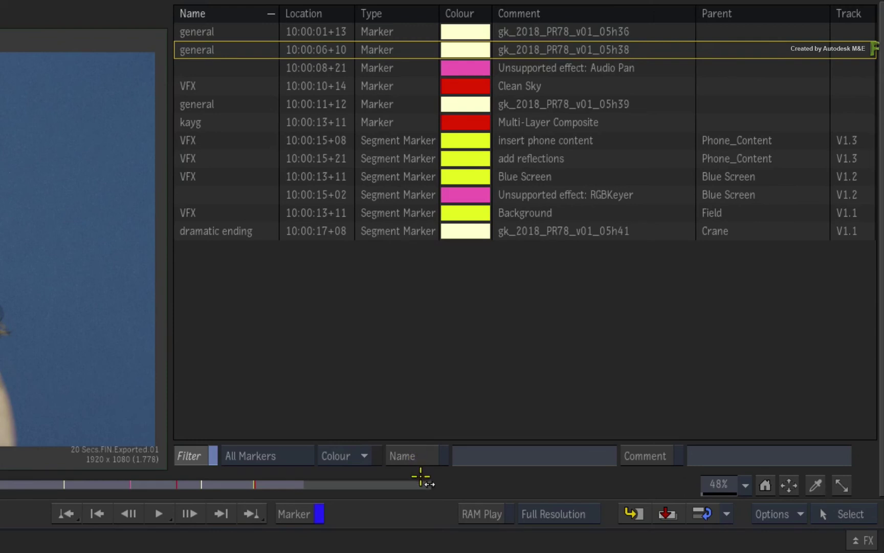
# Step: Filter the marker list to names matching 'VFX', then disable the name filter
pyautogui.click(426, 455)
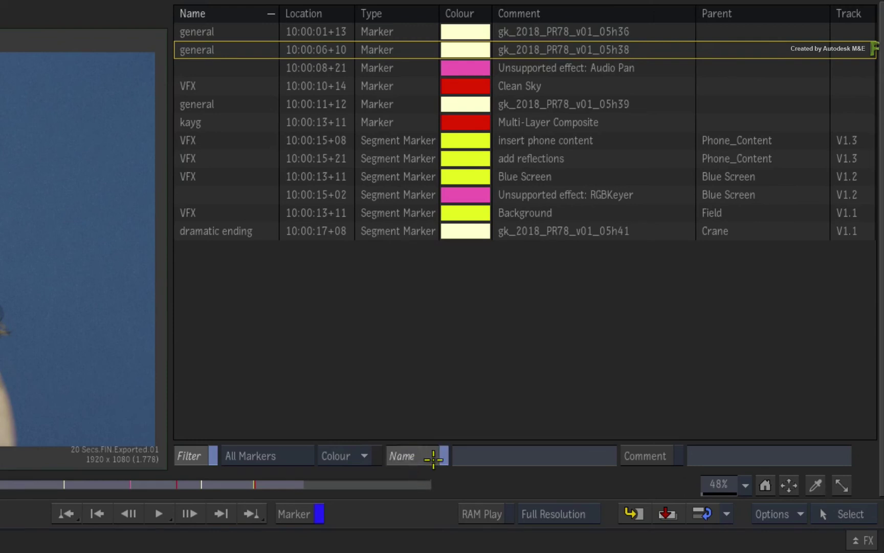
pyautogui.click(494, 455)
pyautogui.write('VFX')
pyautogui.press('Return')
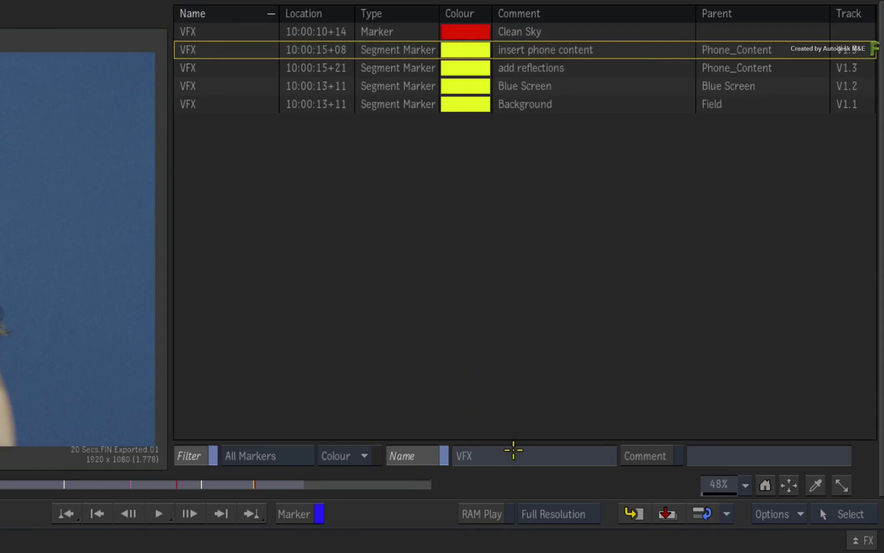
pyautogui.click(431, 454)
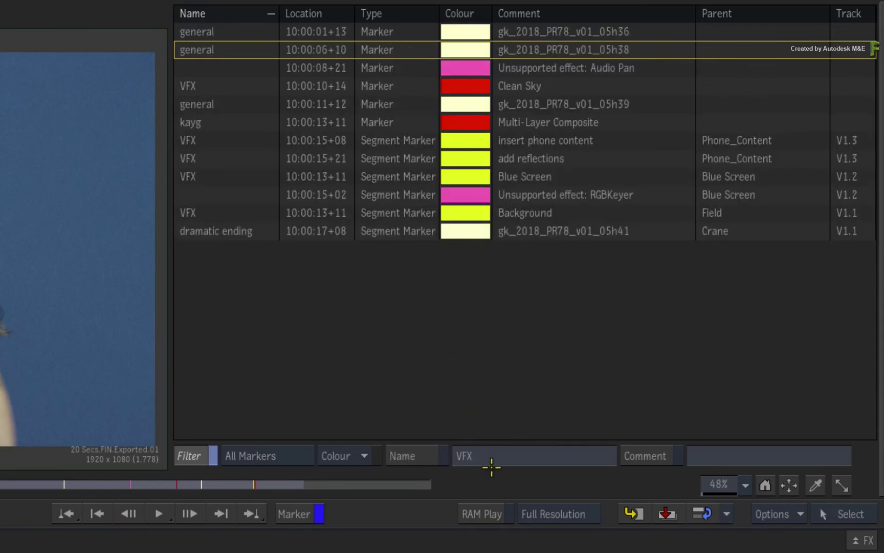
# Step: Filter comments by 'clean*', then turn off all filtering and return the playhead to the Establishing shot
pyautogui.click(711, 456)
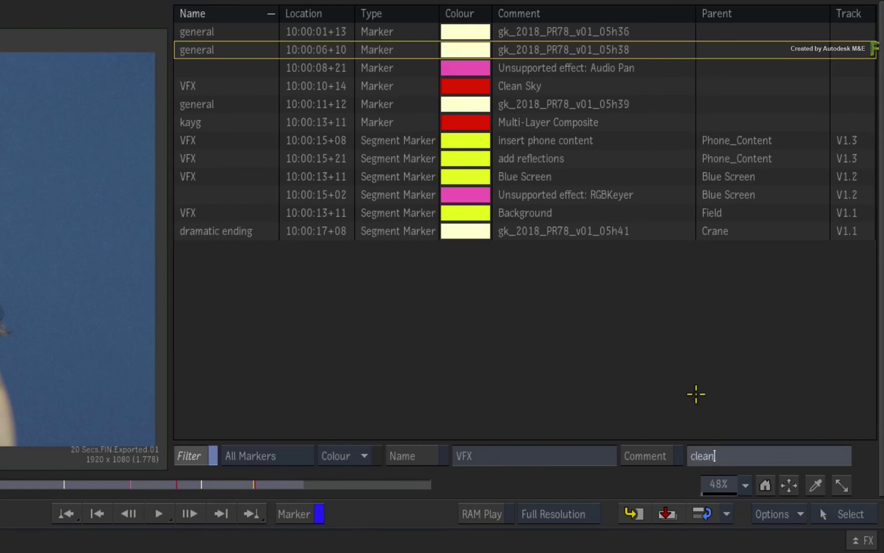
pyautogui.click(660, 455)
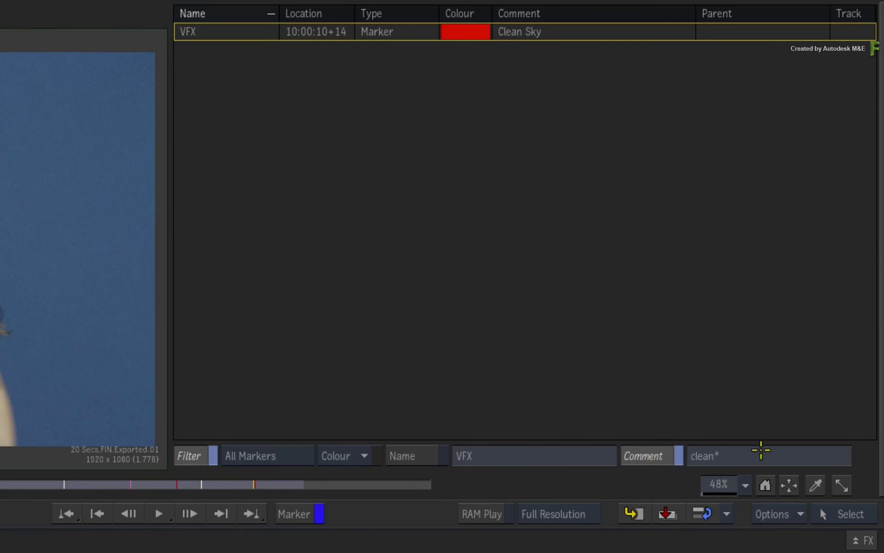
pyautogui.click(645, 456)
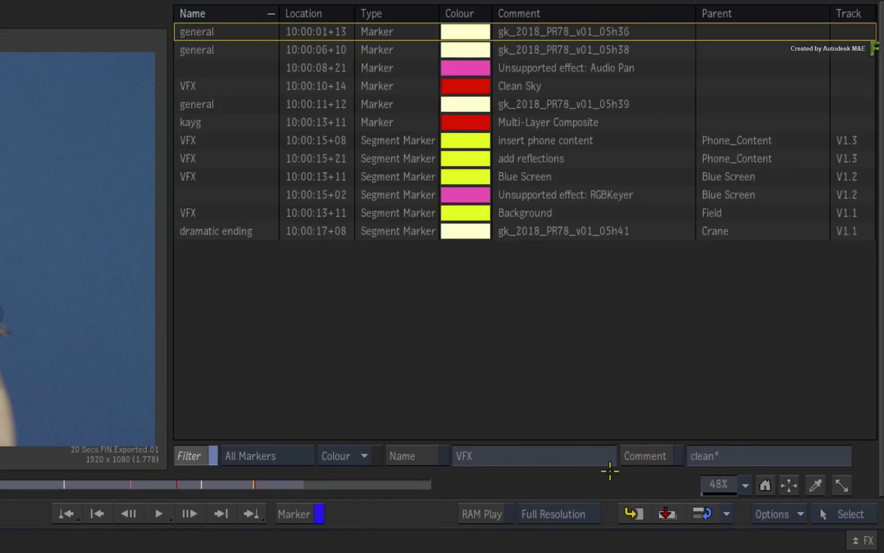
pyautogui.click(200, 454)
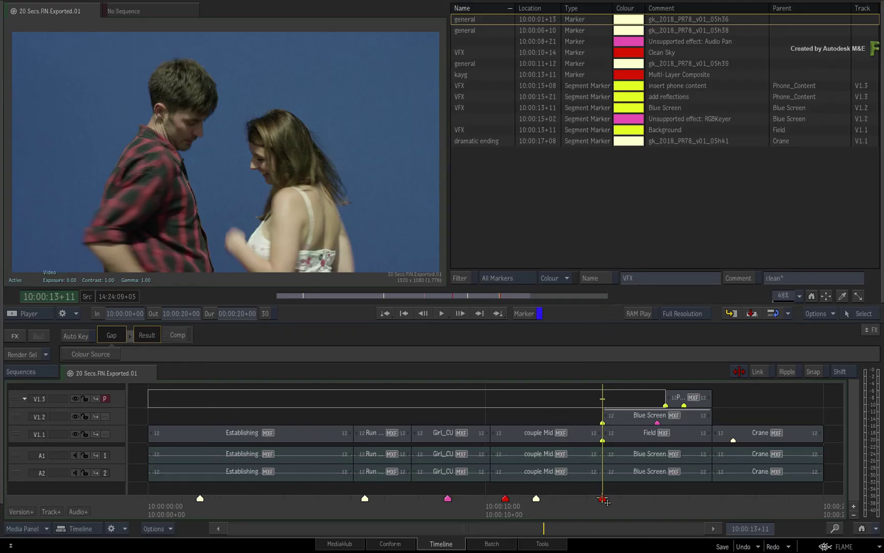
pyautogui.moveTo(605, 502)
pyautogui.mouseDown()
pyautogui.moveTo(556, 491)
pyautogui.moveTo(279, 481)
pyautogui.mouseUp()
# Step: Jump to the 10:00:11+12, kayg, Blue Screen, Background and dramatic ending markers in turn
pyautogui.click(477, 62)
pyautogui.click(481, 74)
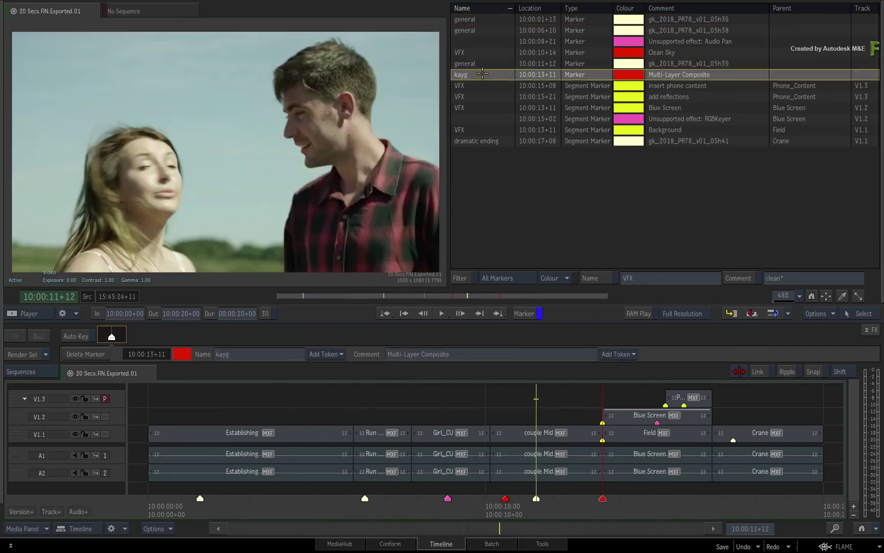
pyautogui.click(482, 107)
pyautogui.click(490, 130)
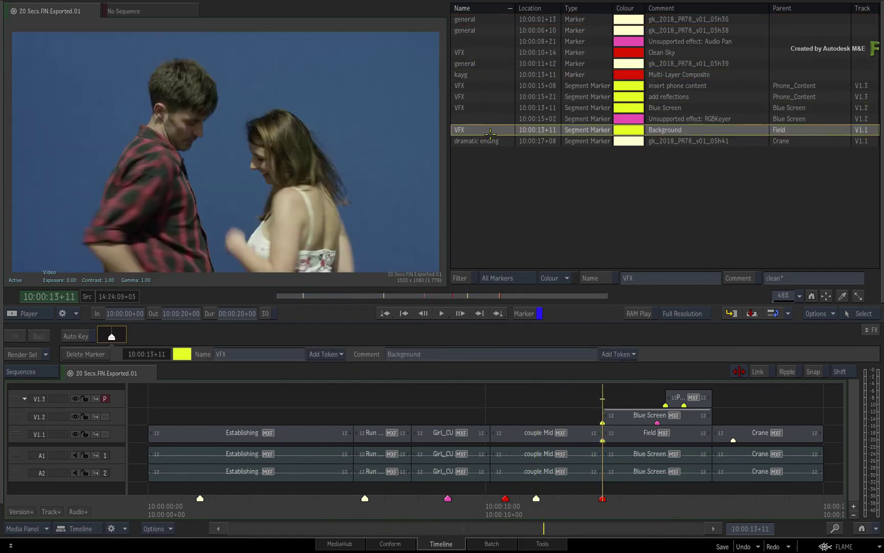
pyautogui.click(490, 141)
pyautogui.click(486, 141)
# Step: Jump to the first general, 10:00:06+10 and Clean Sky markers, then scrub back to about 10:00:02+19
pyautogui.click(476, 19)
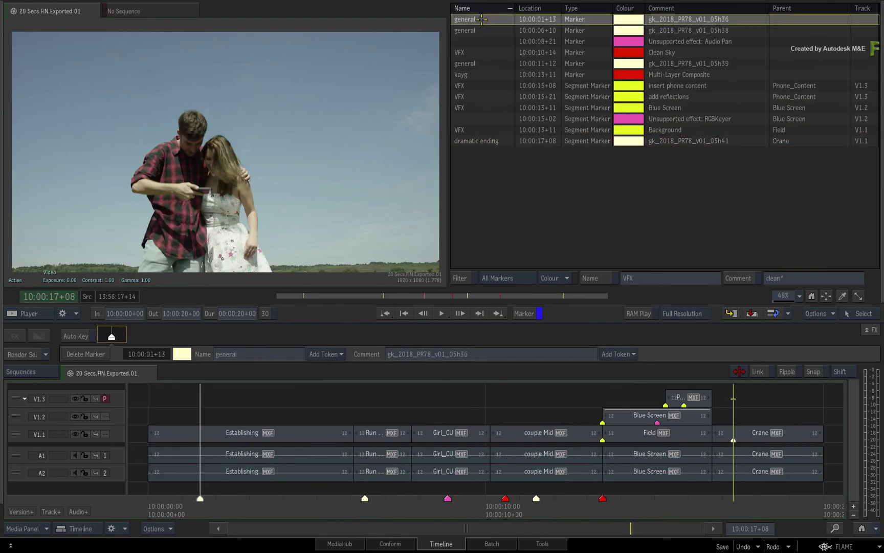
pyautogui.click(484, 31)
pyautogui.click(480, 53)
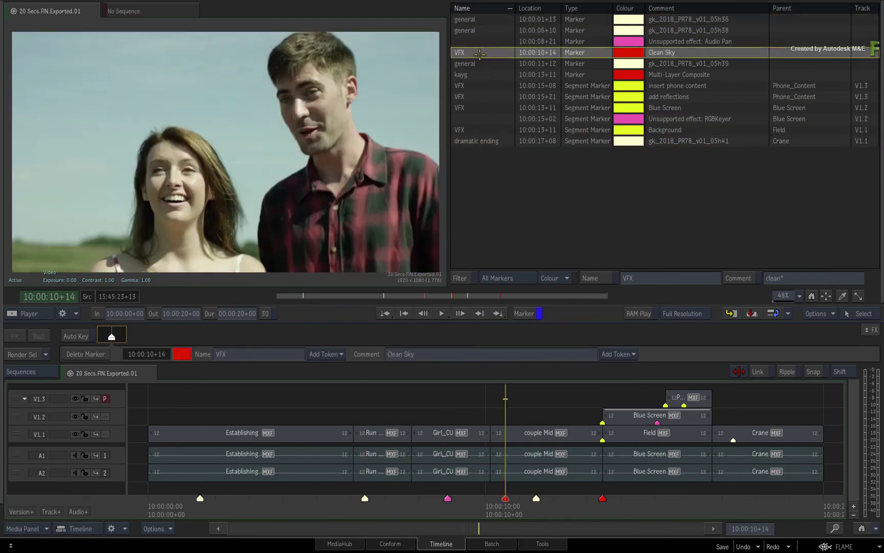
pyautogui.moveTo(511, 494); pyautogui.dragTo(215, 427)
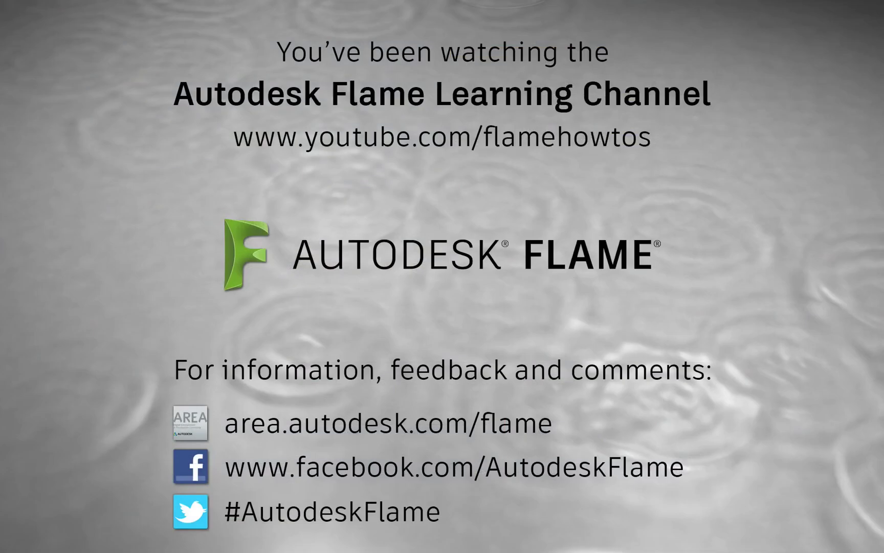